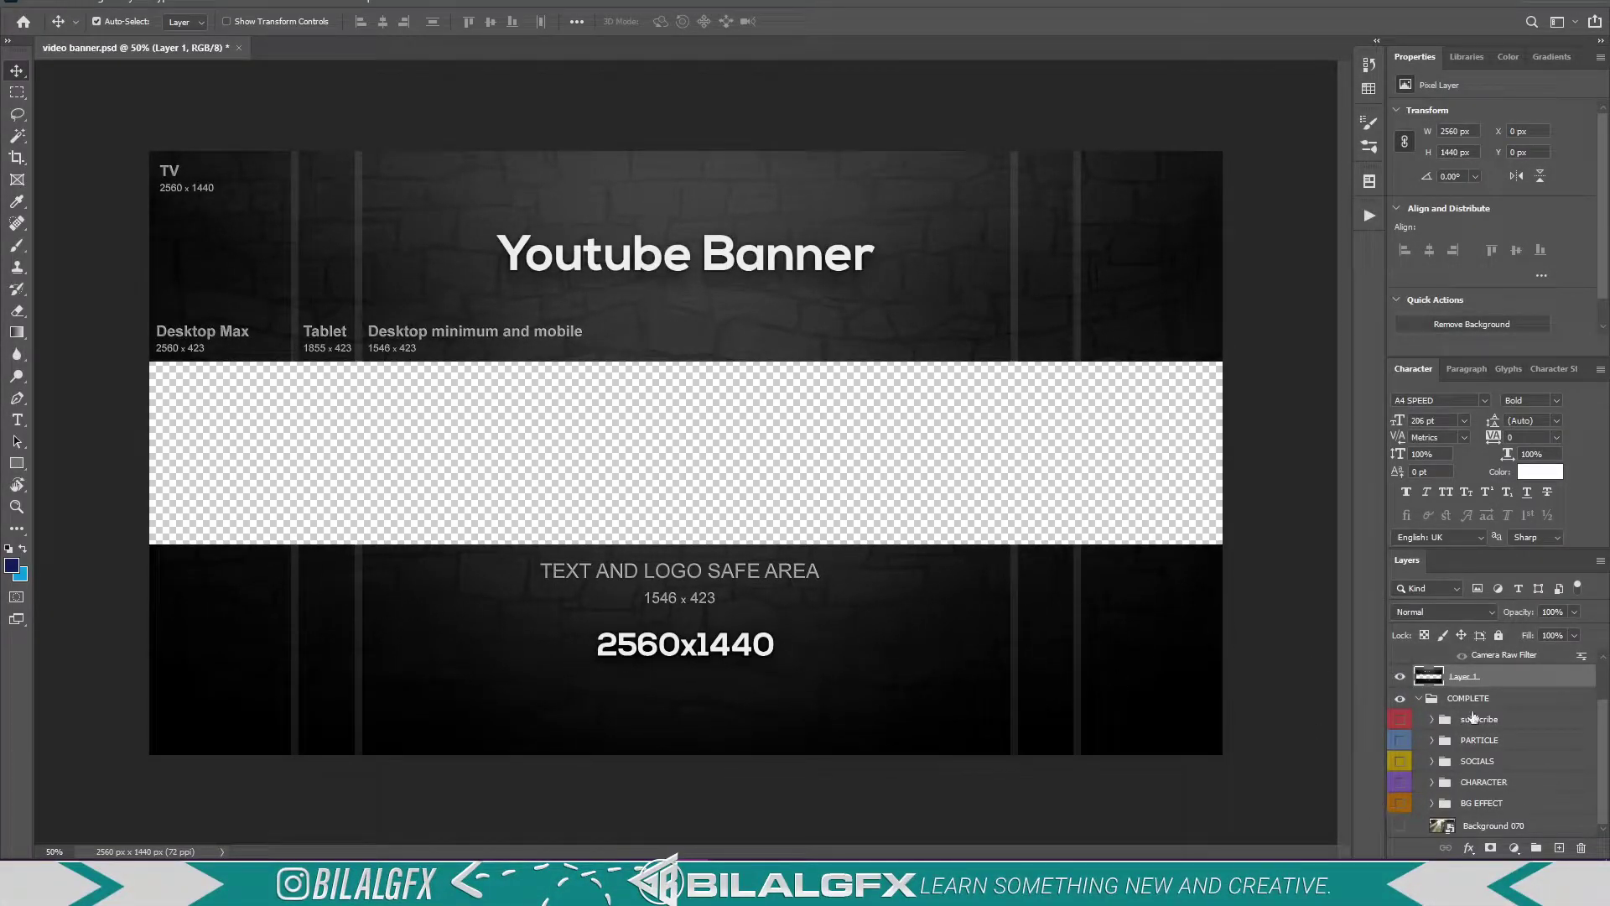
- Show the Background 070 image layer in the banner's transparent strip and toggle its visibility for comparison
left_click(1400, 827)
left_click_drag(883, 468, 880, 455)
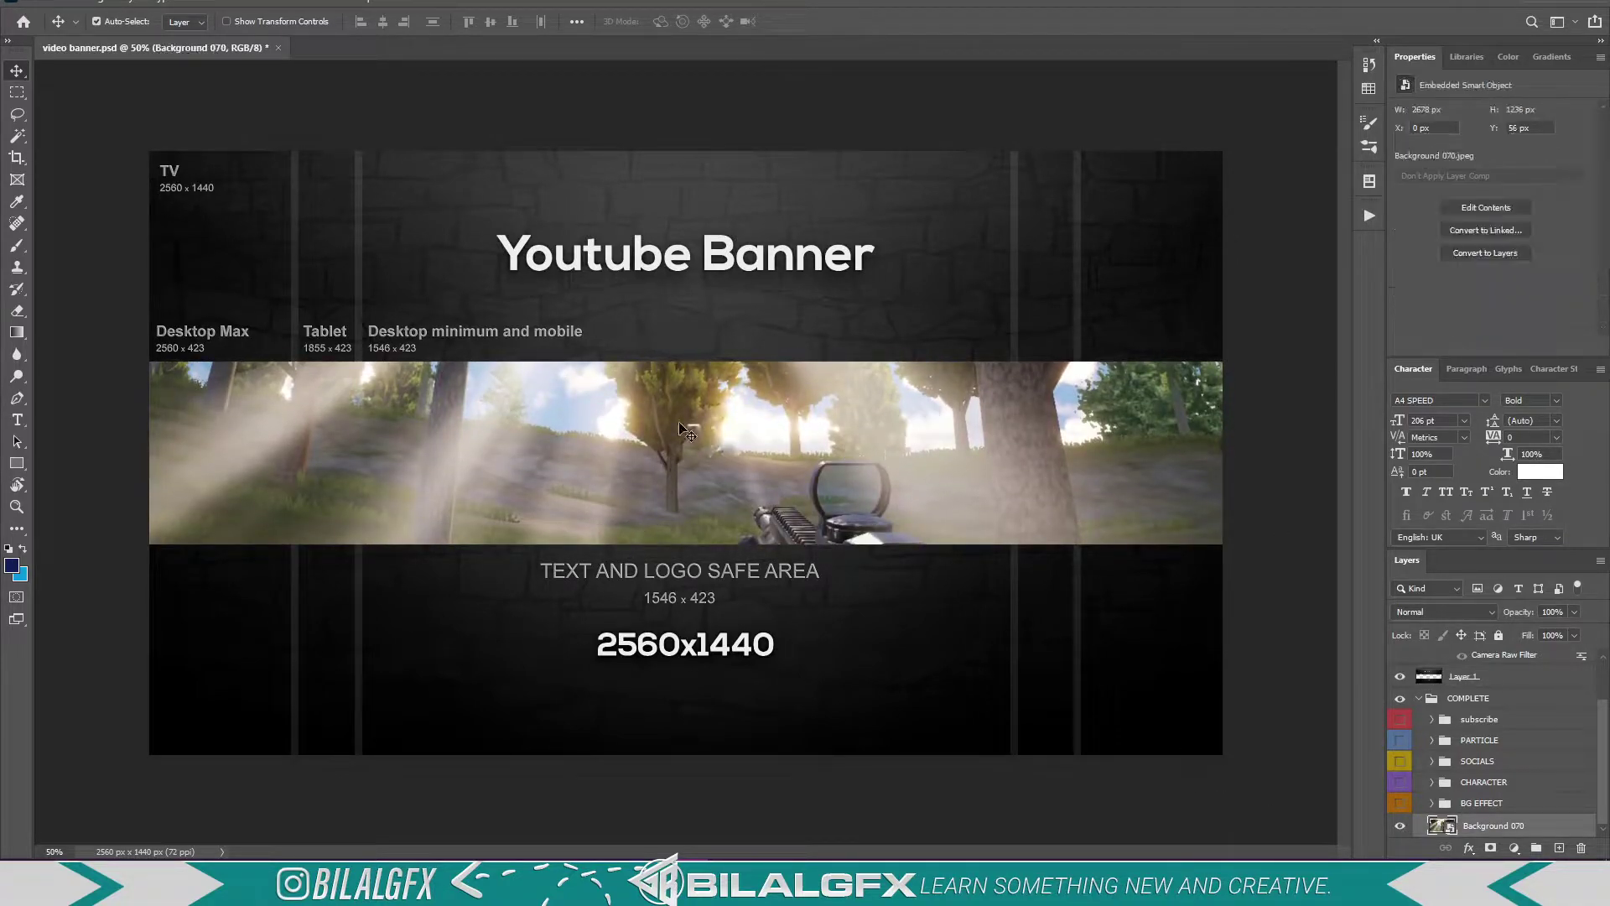
left_click(1400, 826)
left_click(1400, 827)
- Expand the BG EFFECT group, make it visible, and hide all its layers except Layer 4
left_click(1431, 804)
left_click(1590, 737)
scroll(1604, 797, "down", 3)
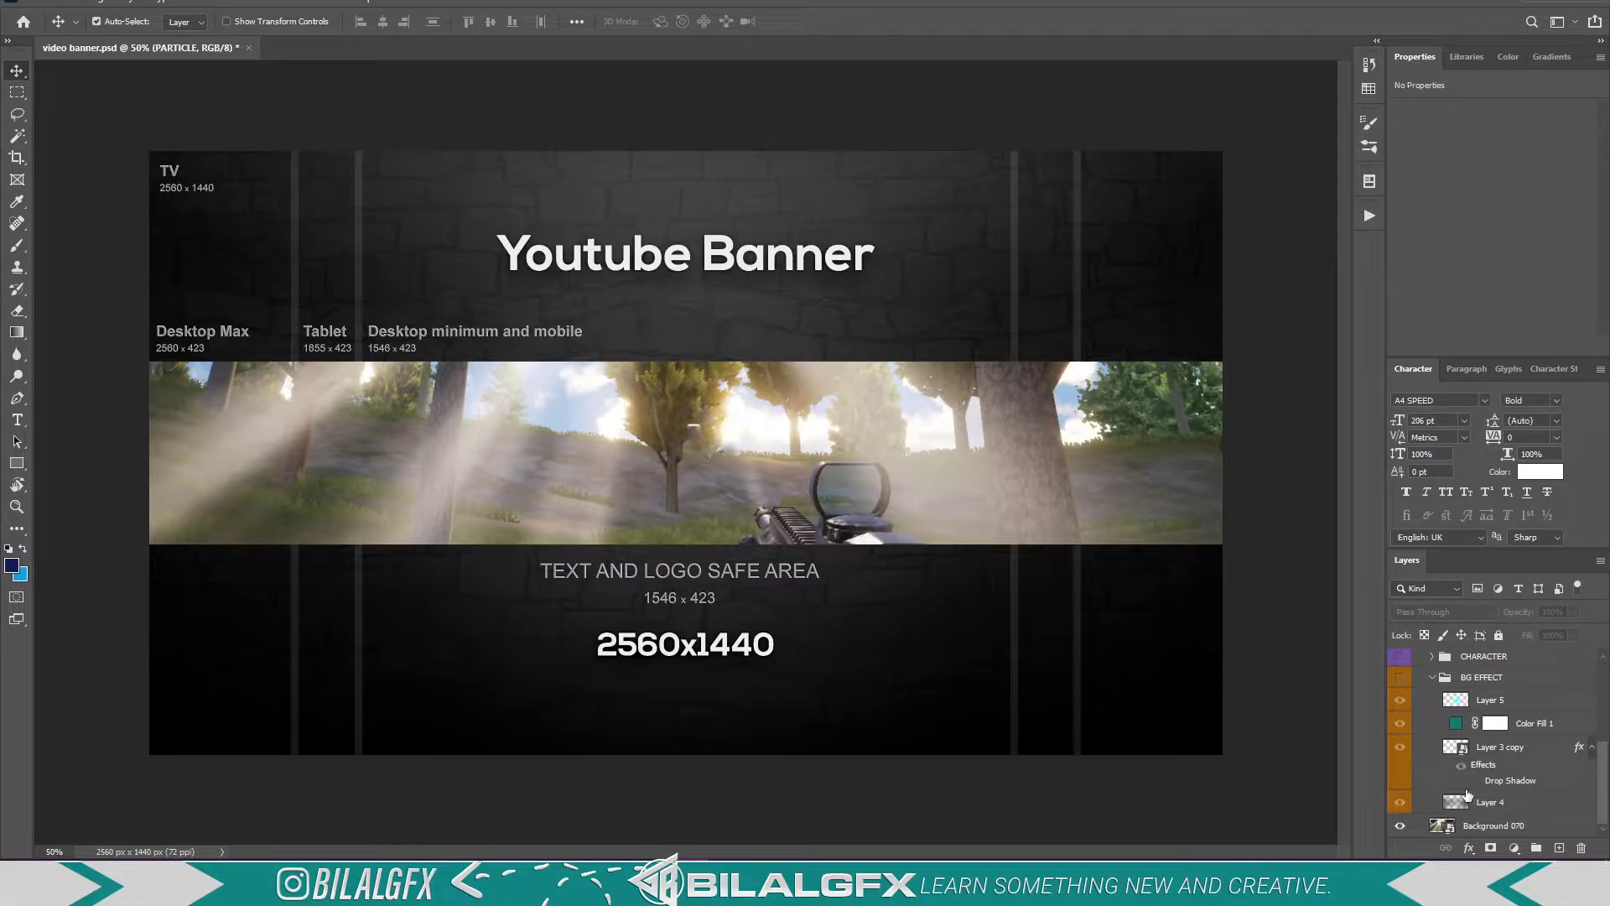
left_click(1399, 805)
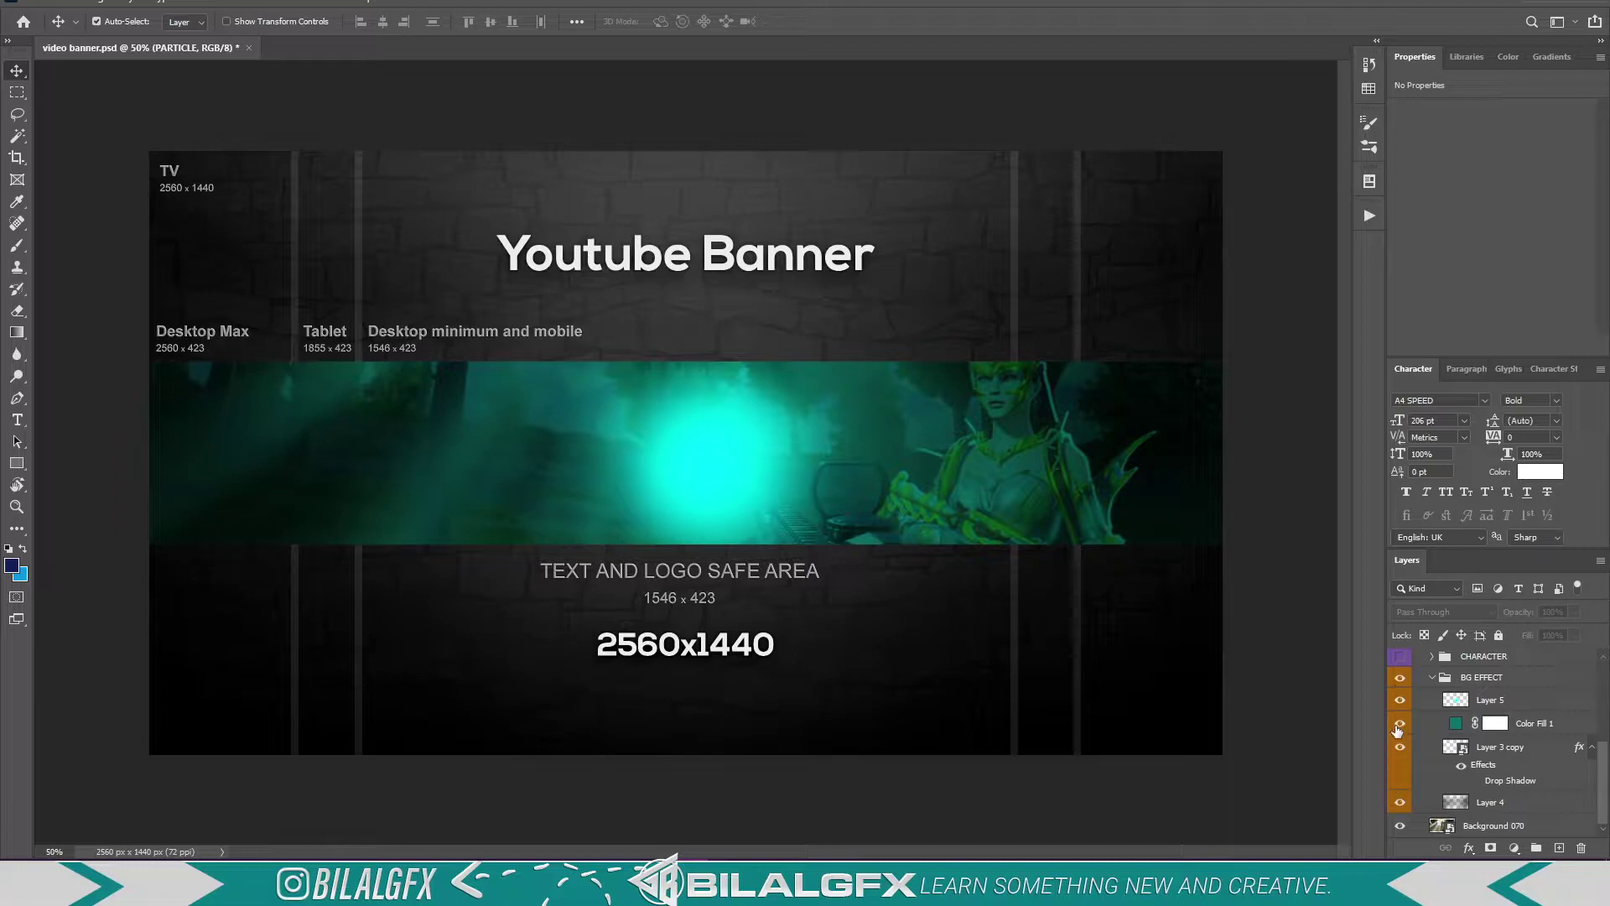
left_click_drag(1400, 703, 1400, 803)
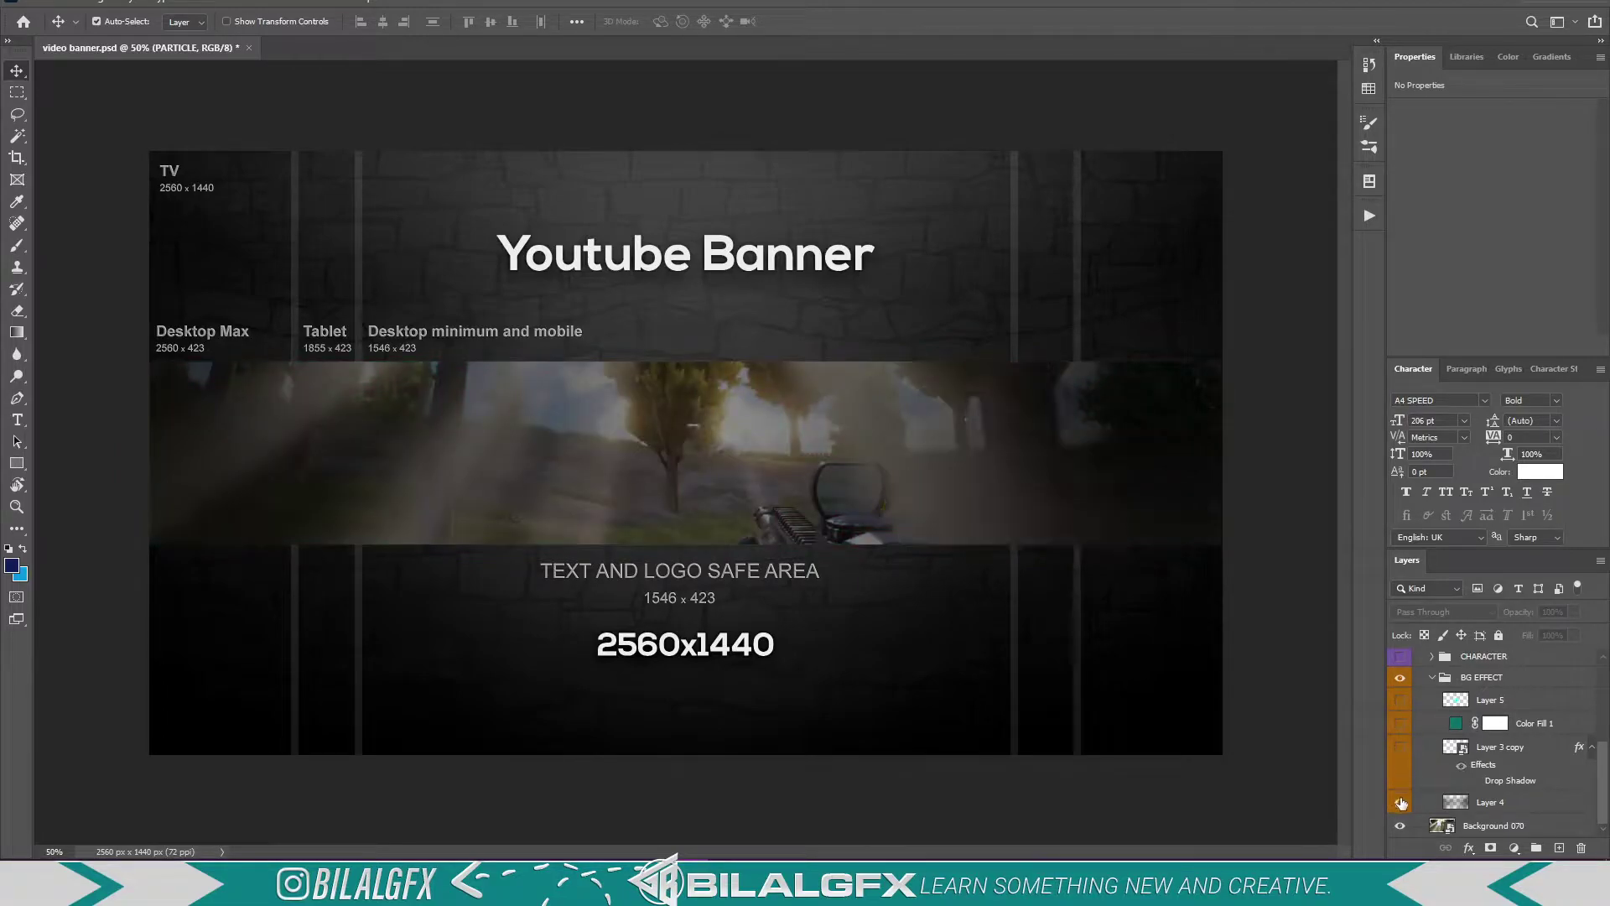
- Compare the background with and without Layer 4, then show and select the Layer 3 copy character
left_click(1481, 807)
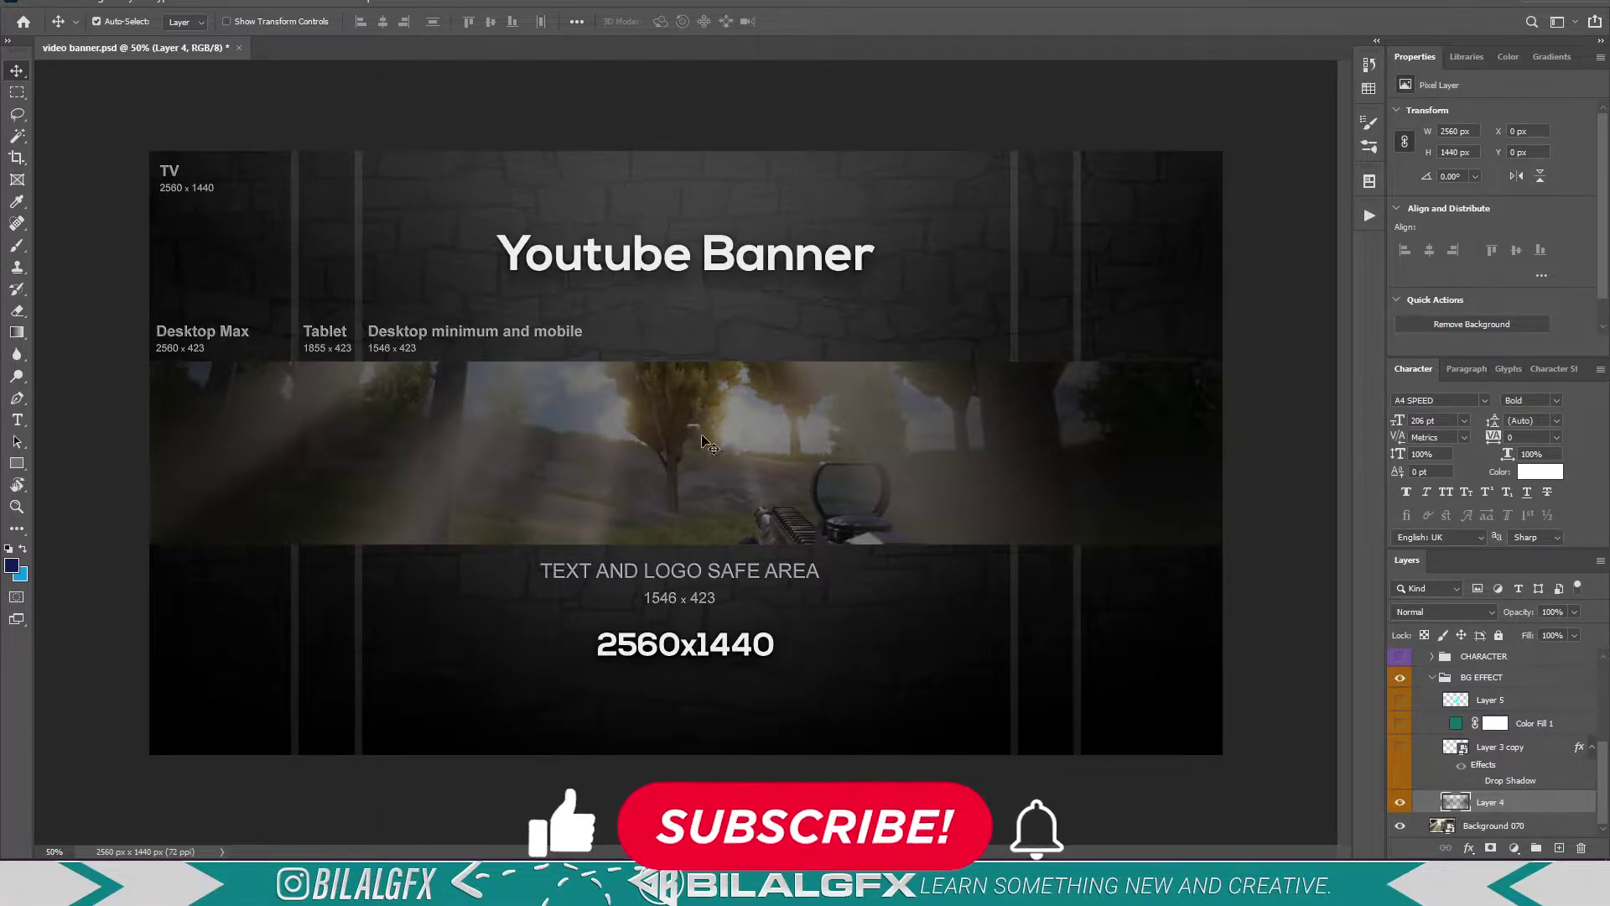
left_click(1400, 802)
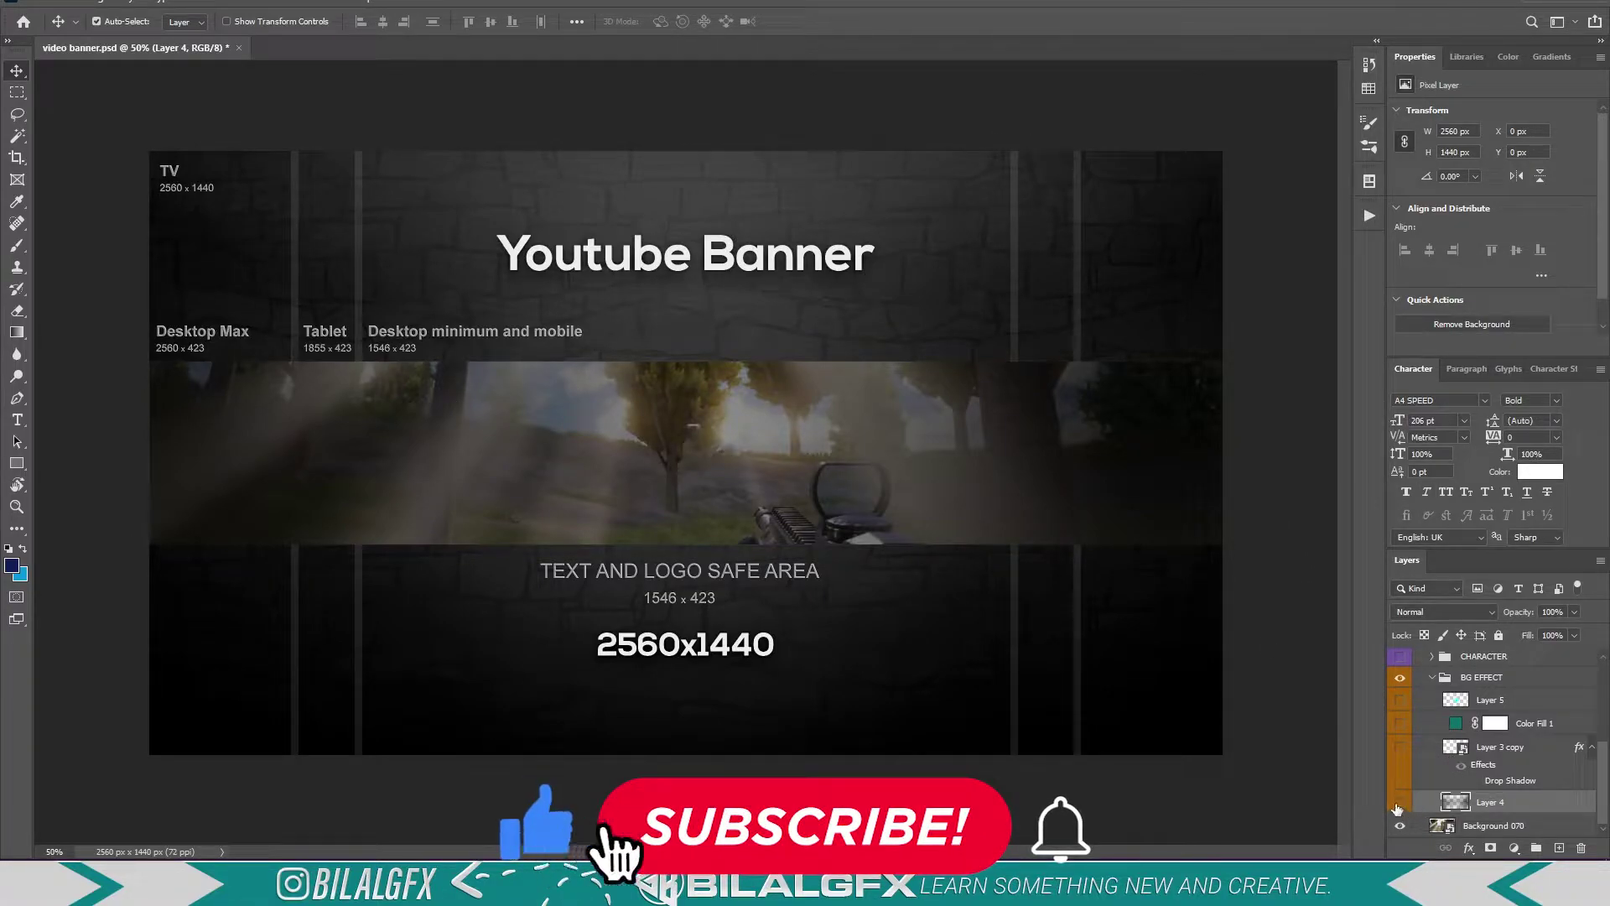
left_click(1399, 801)
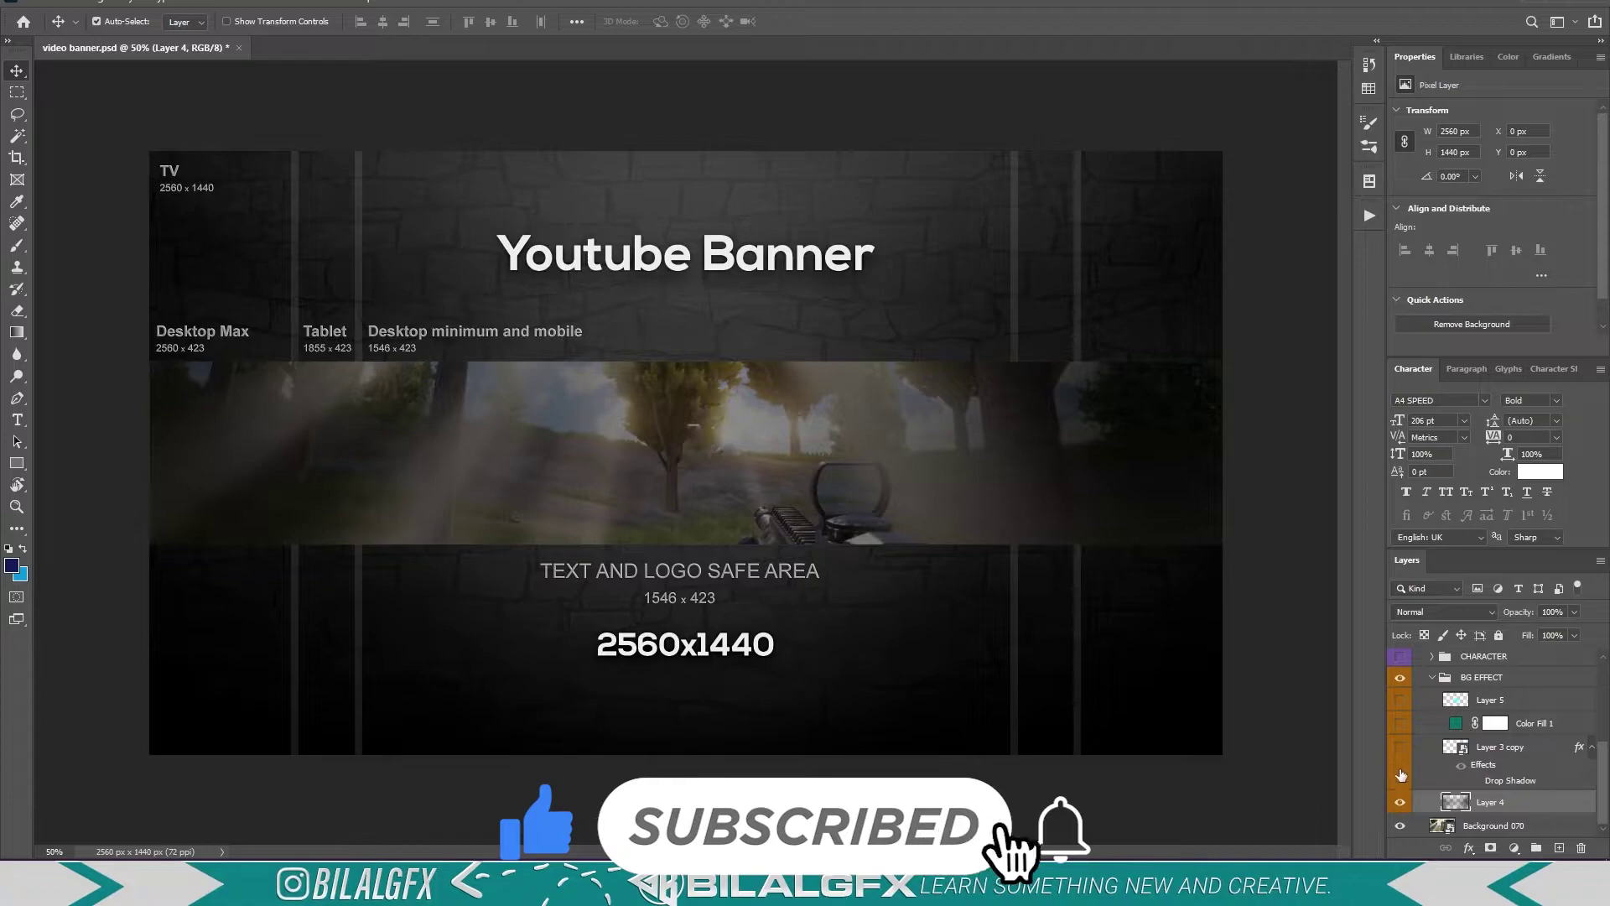
left_click(1399, 746)
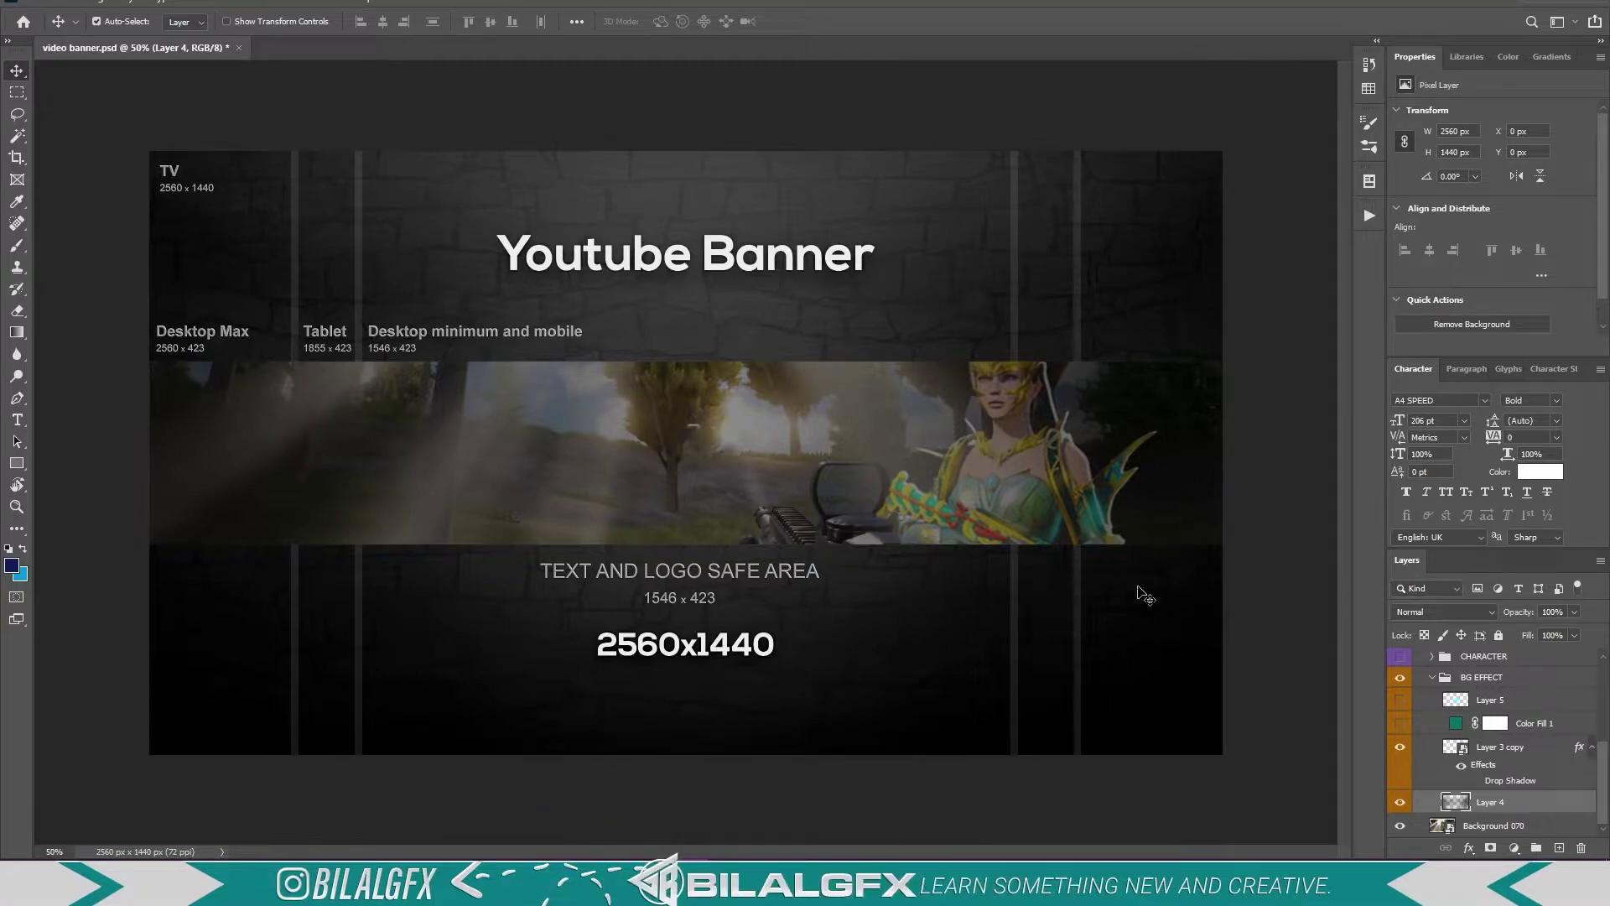
left_click(1500, 748)
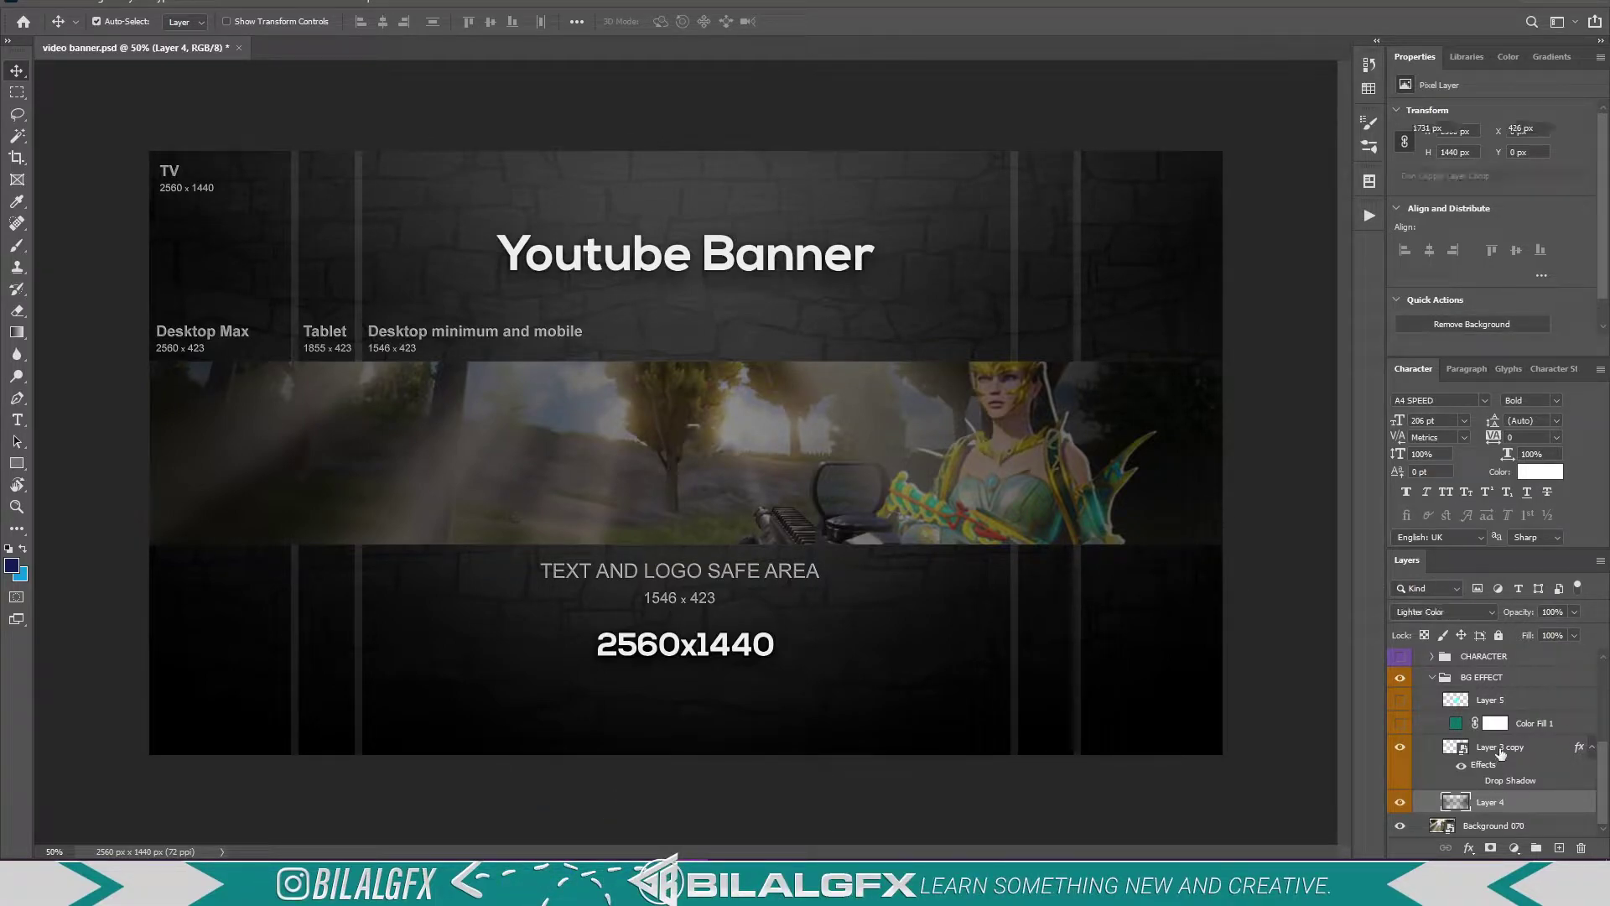
- Show the Color Fill 1 tint and the Layer 5 glow, then collapse the BG EFFECT group
left_click(1400, 725)
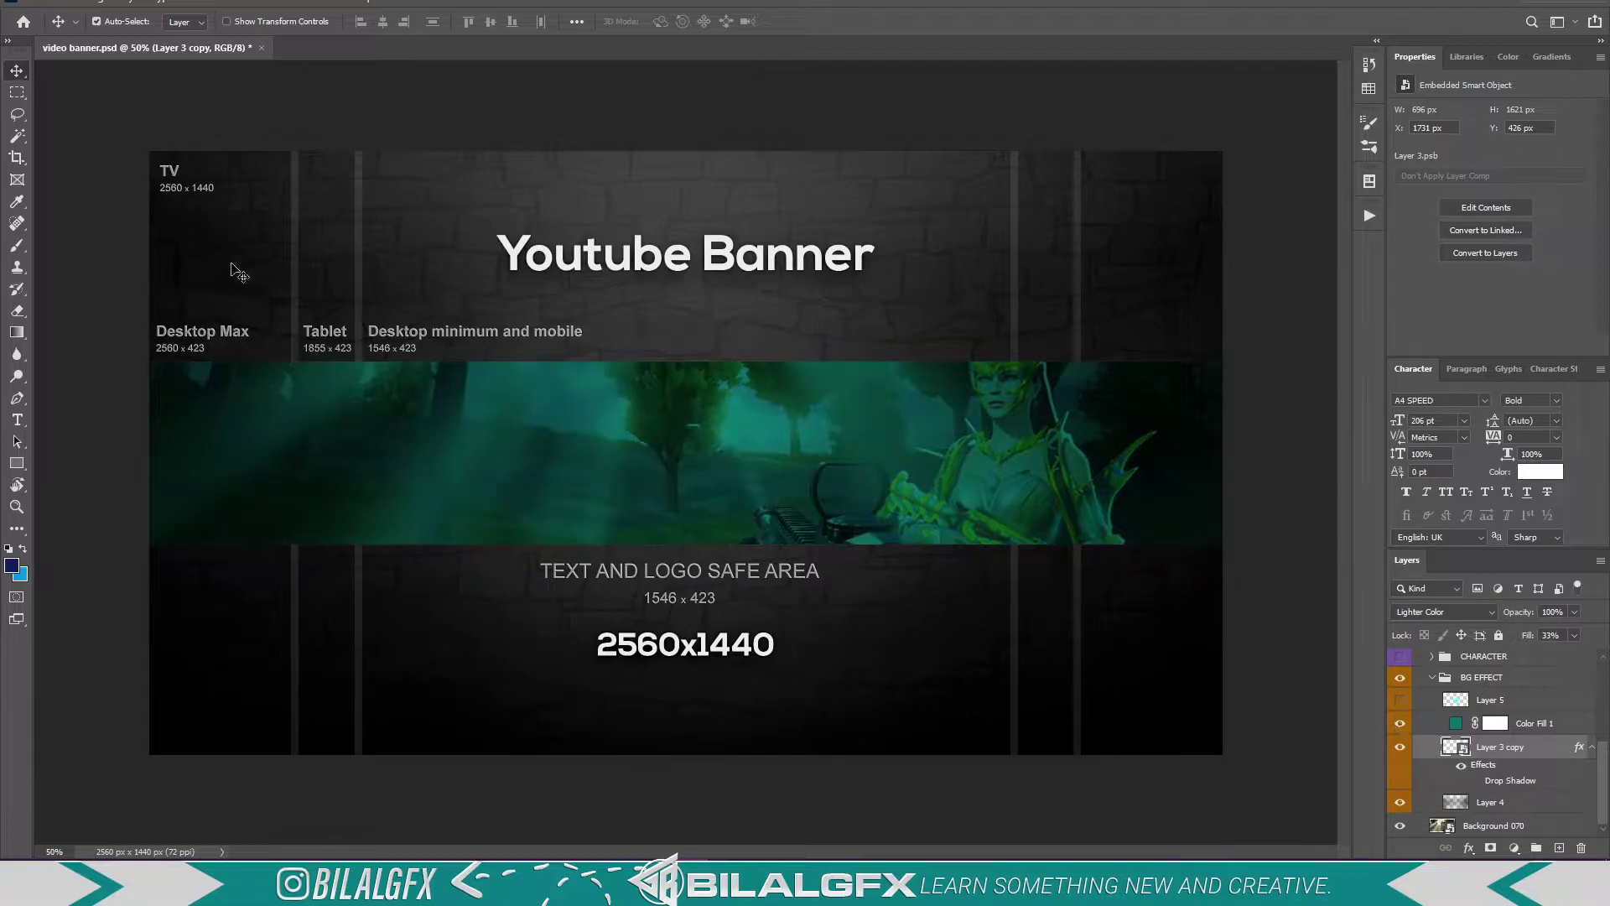
left_click(1514, 730)
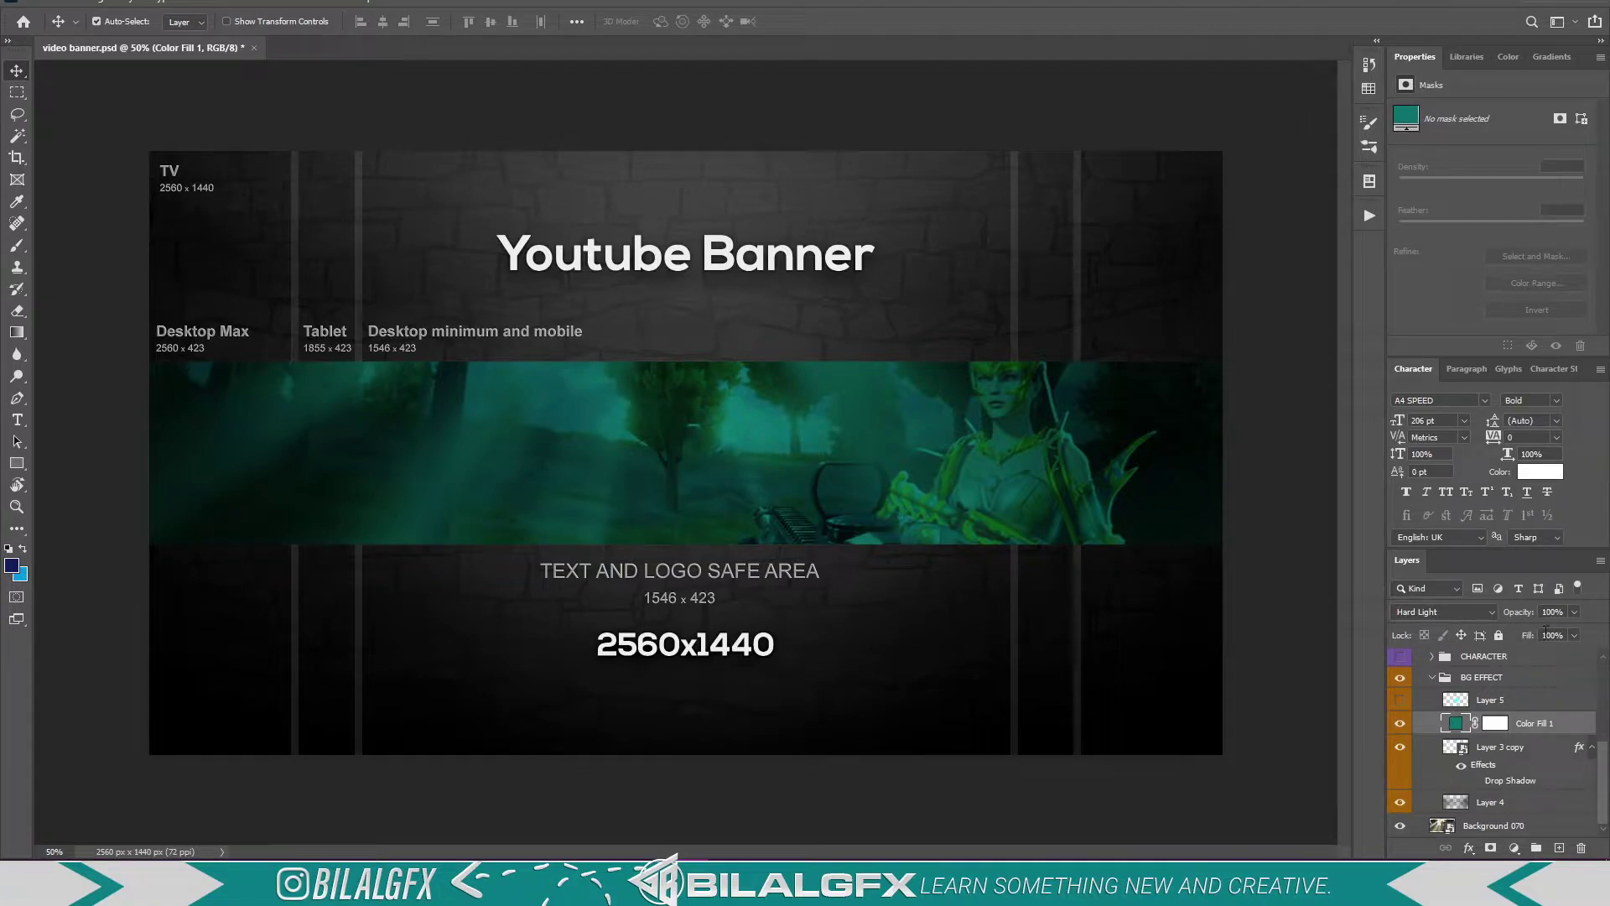
left_click(1399, 702)
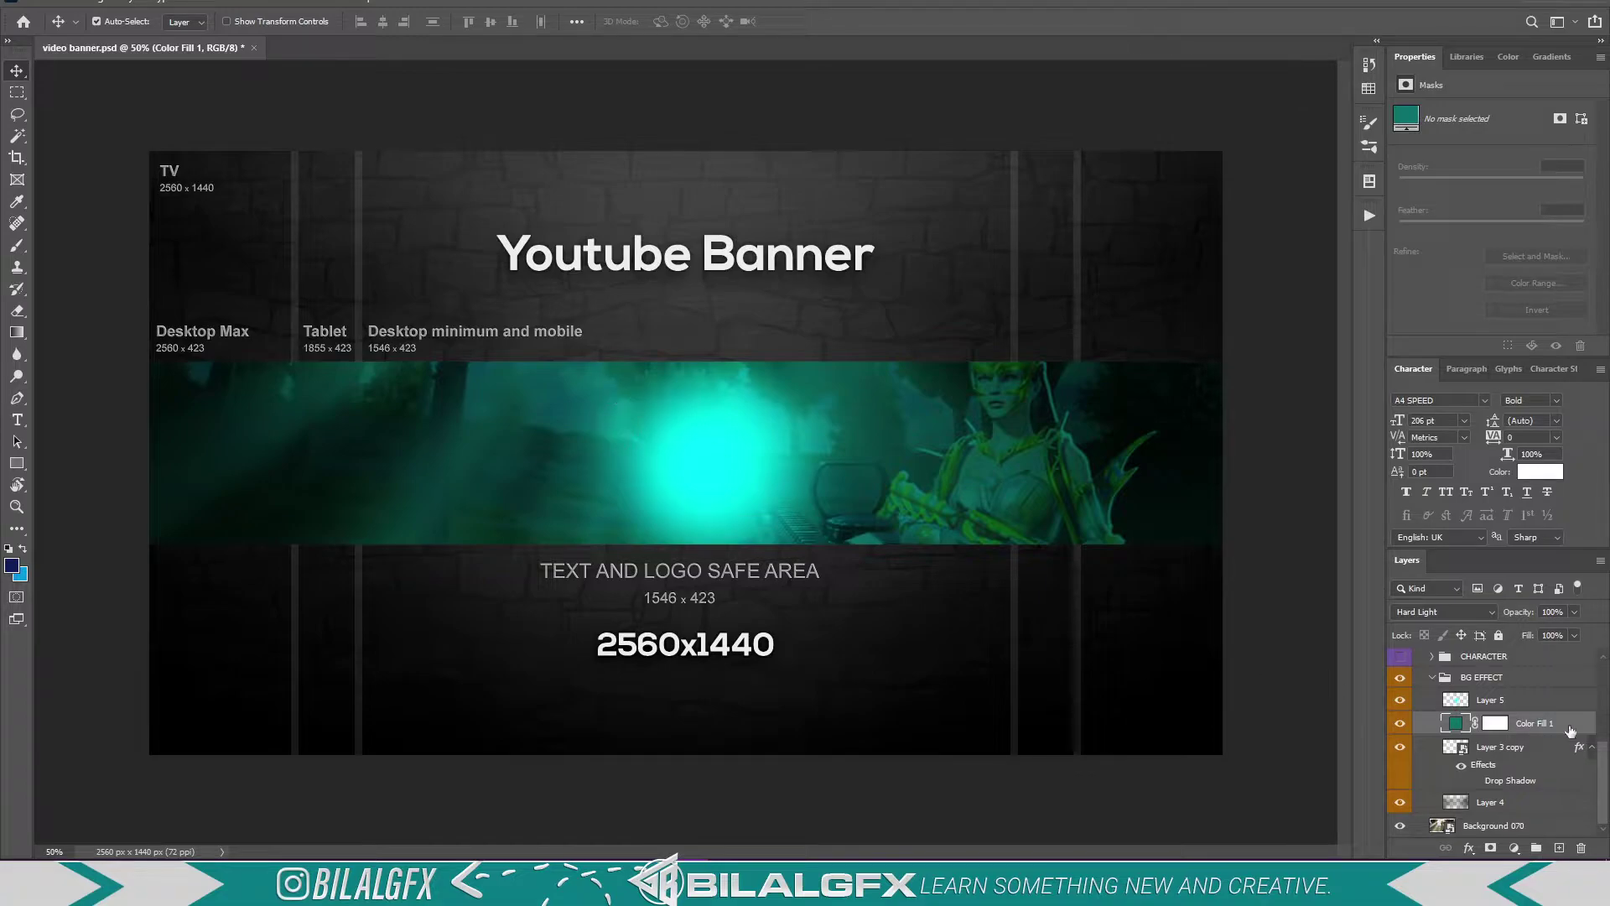
left_click(1522, 703)
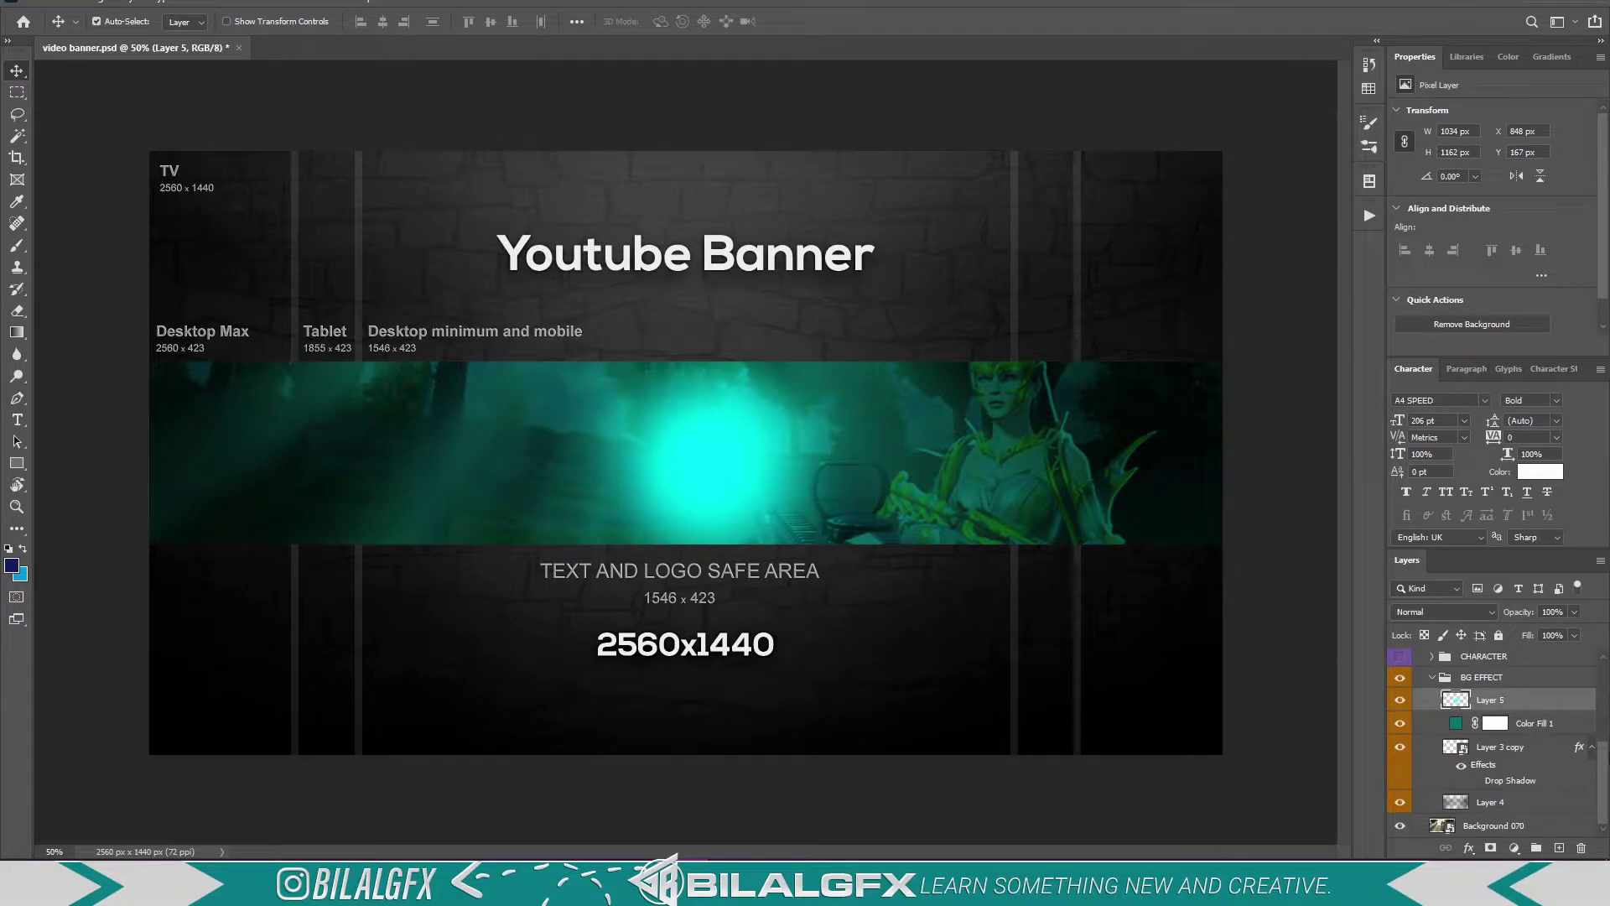
scroll(1501, 738, "up", 3)
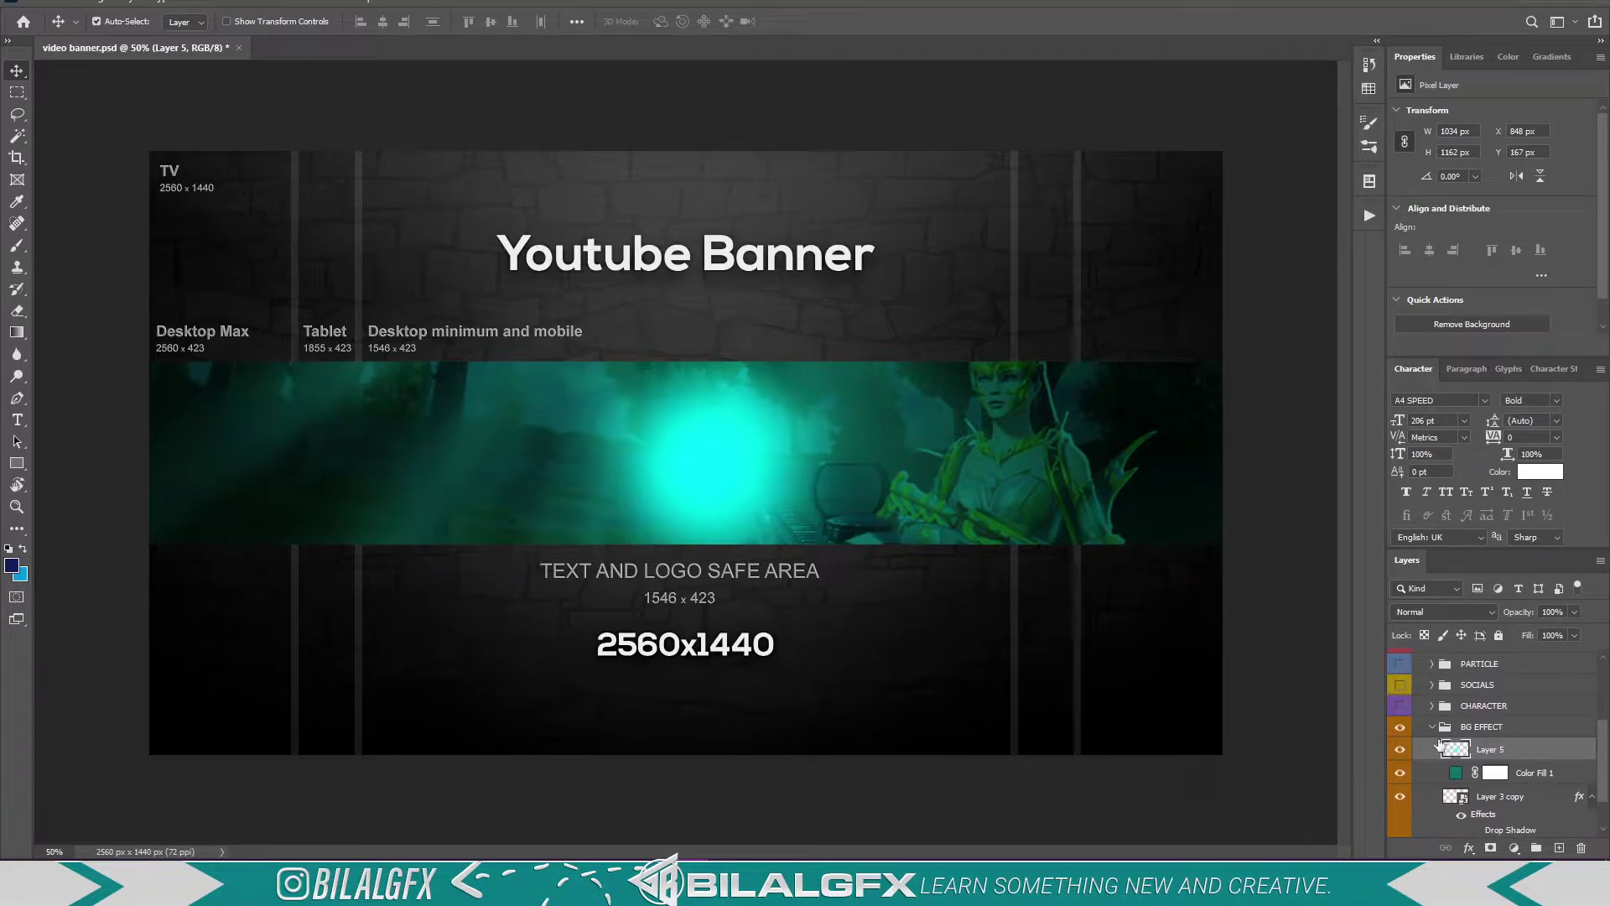
left_click(1434, 728)
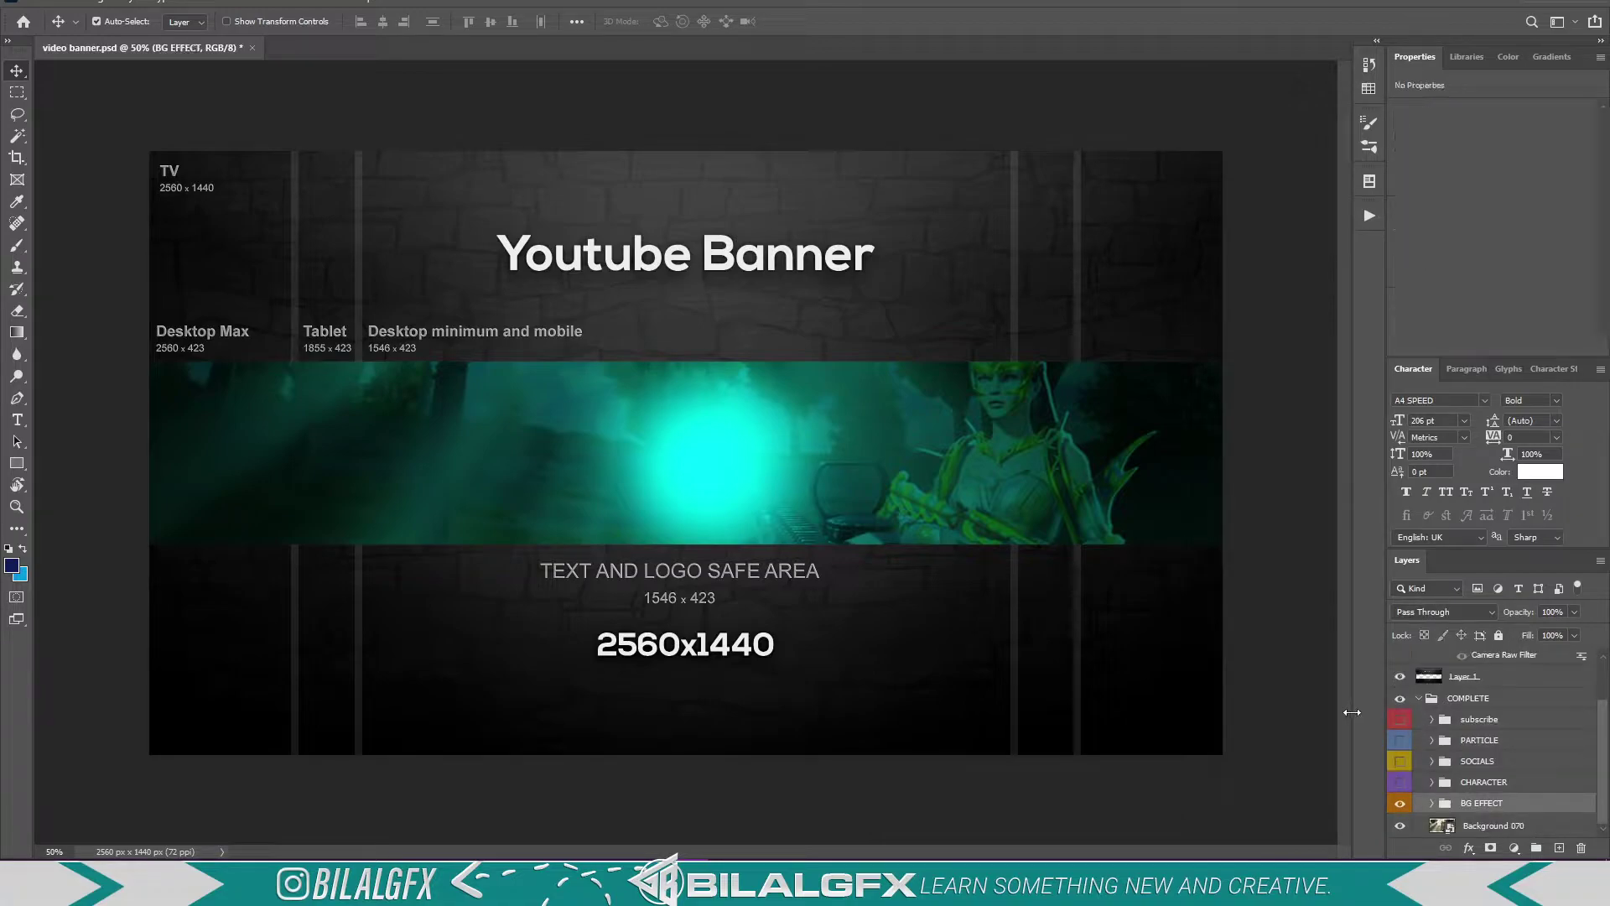
- Expand the CHARACTER group, make it visible, and hide the BILALGFX text layer below the character
left_click(1429, 785)
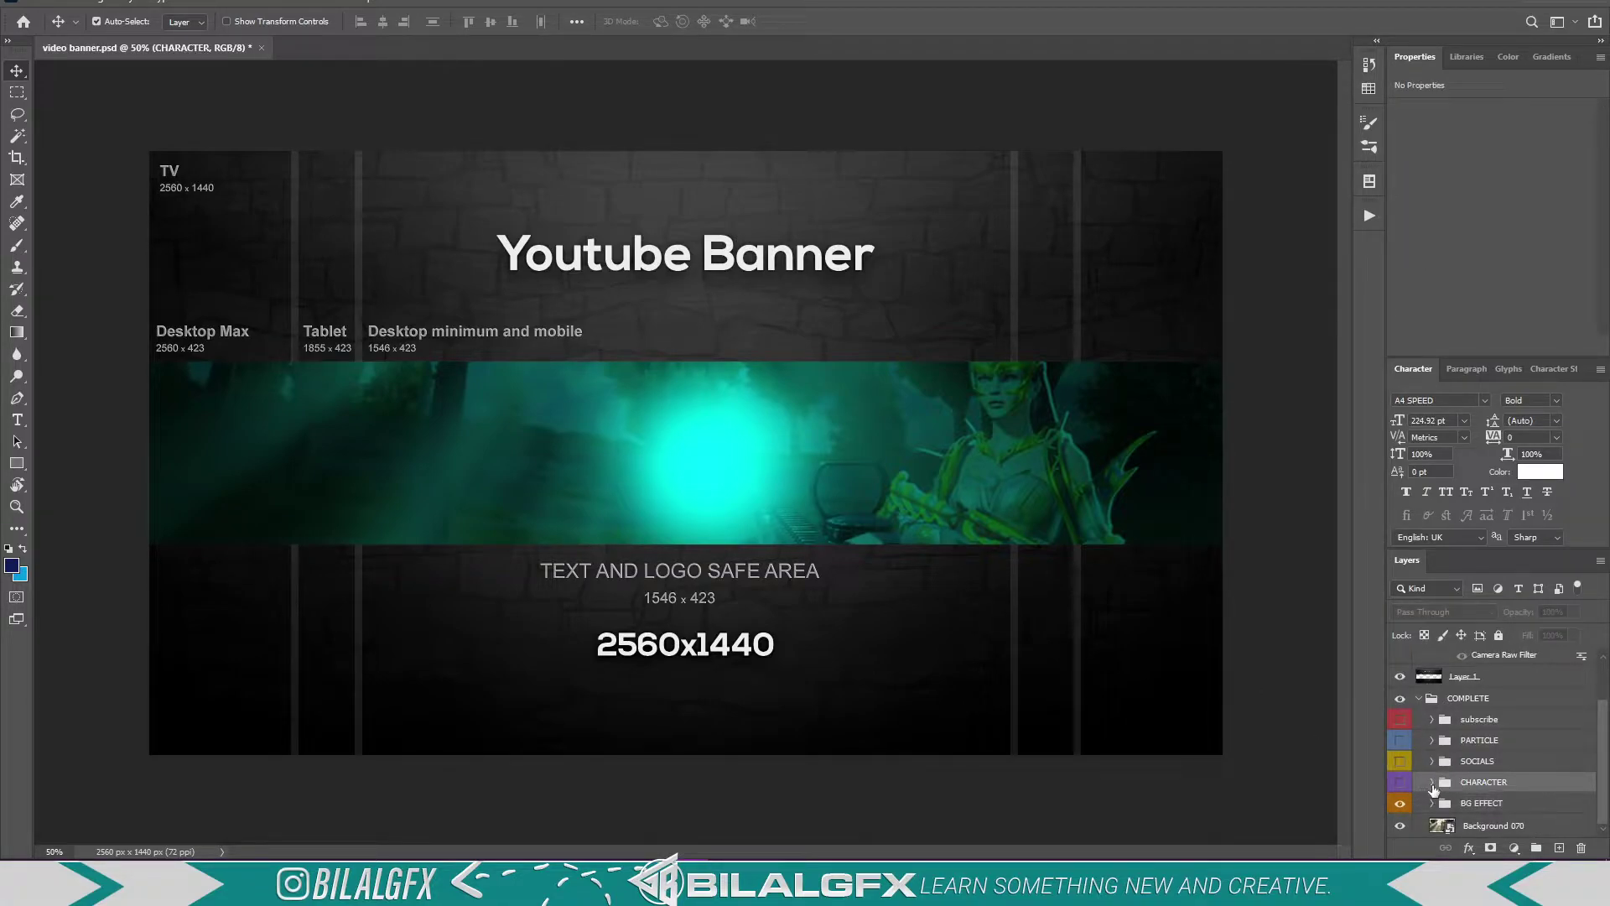
left_click(1433, 781)
left_click_drag(1601, 723, 1603, 746)
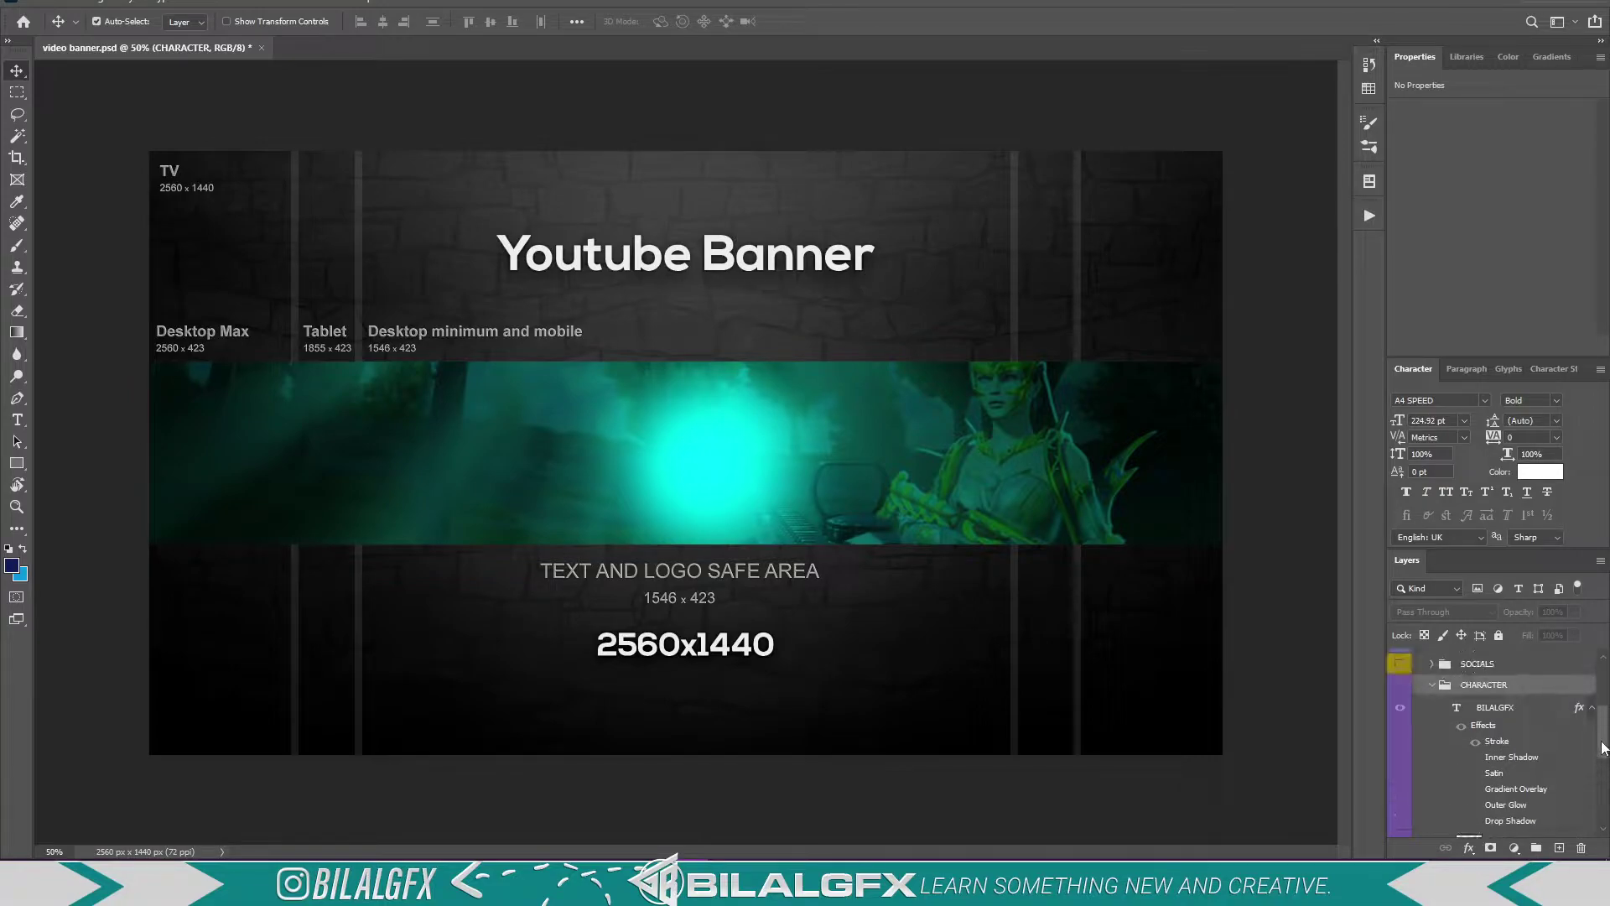
left_click(1412, 686)
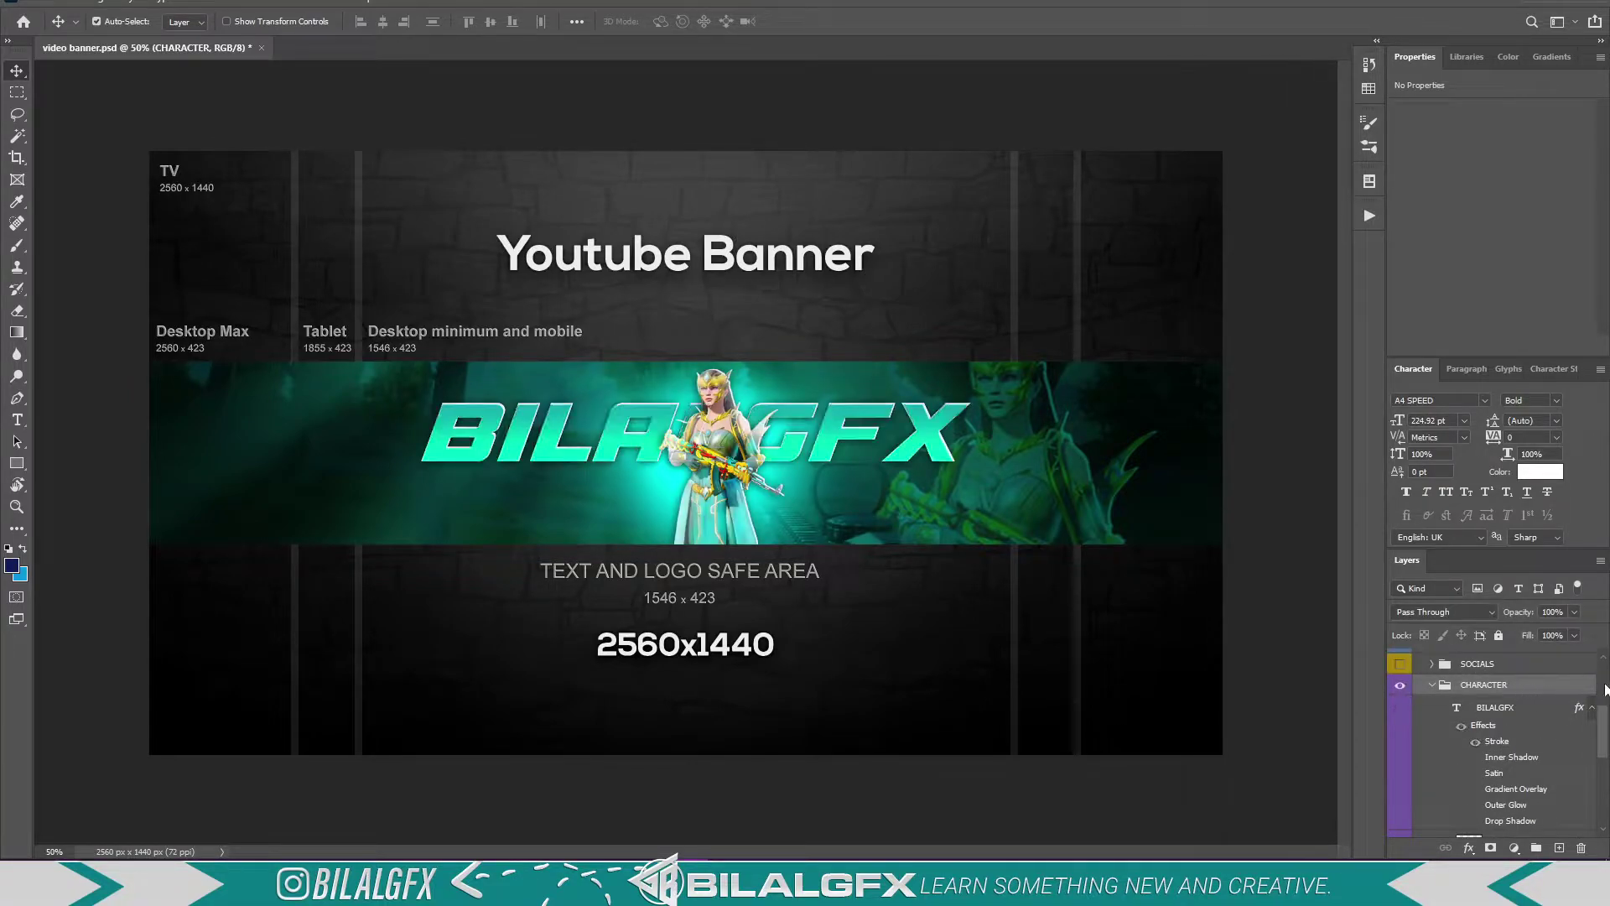
scroll(1435, 729, "down", 3)
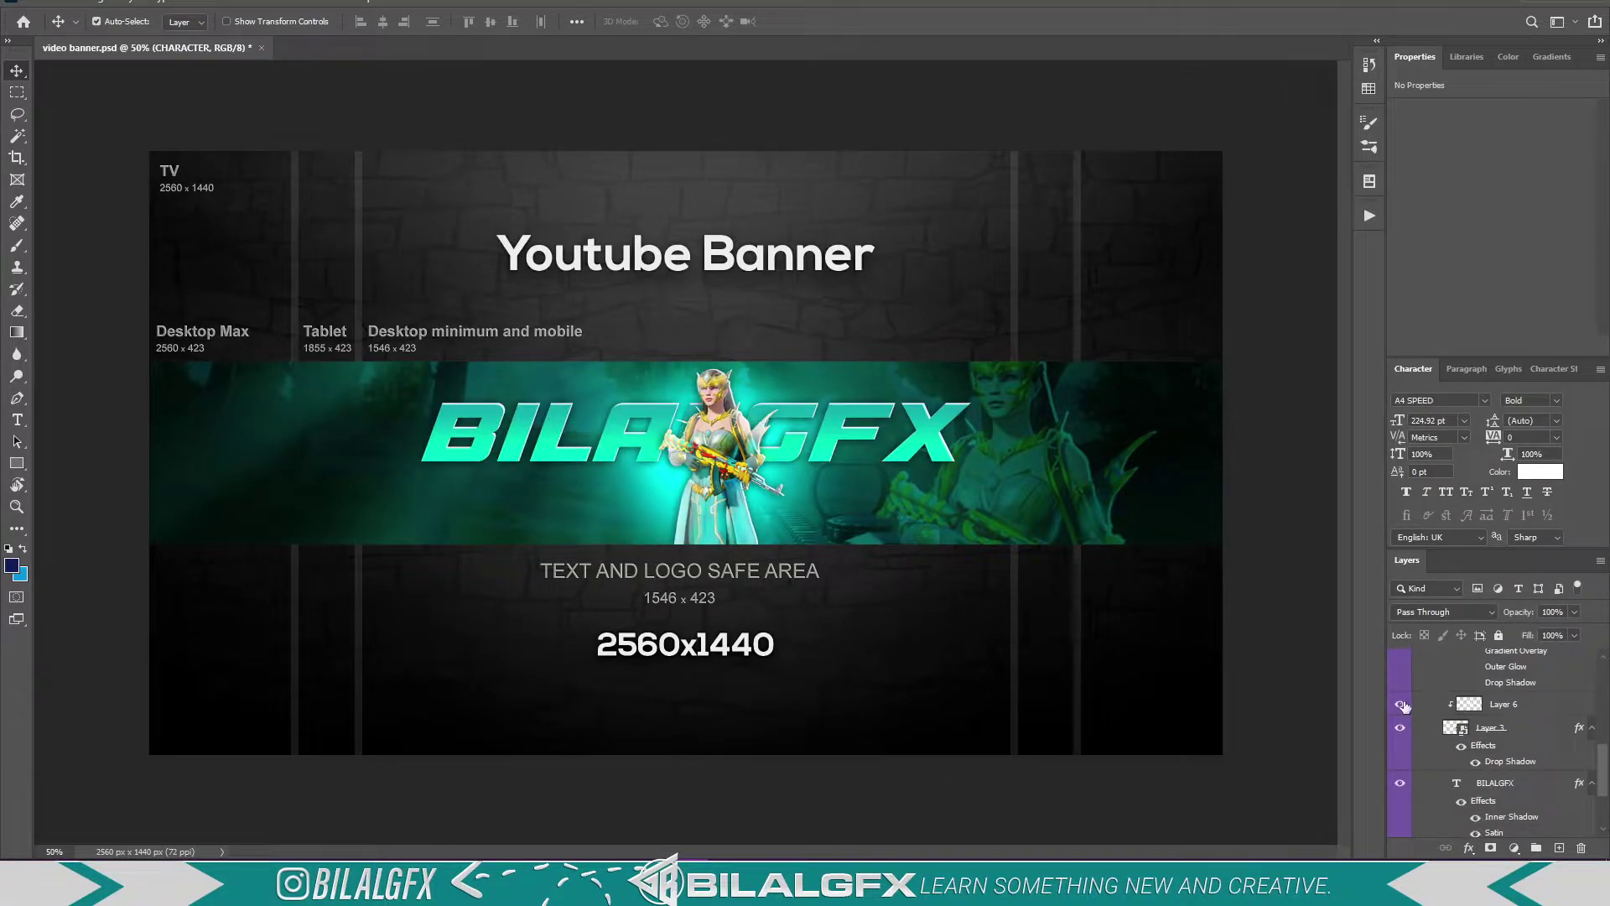
left_click(1399, 782)
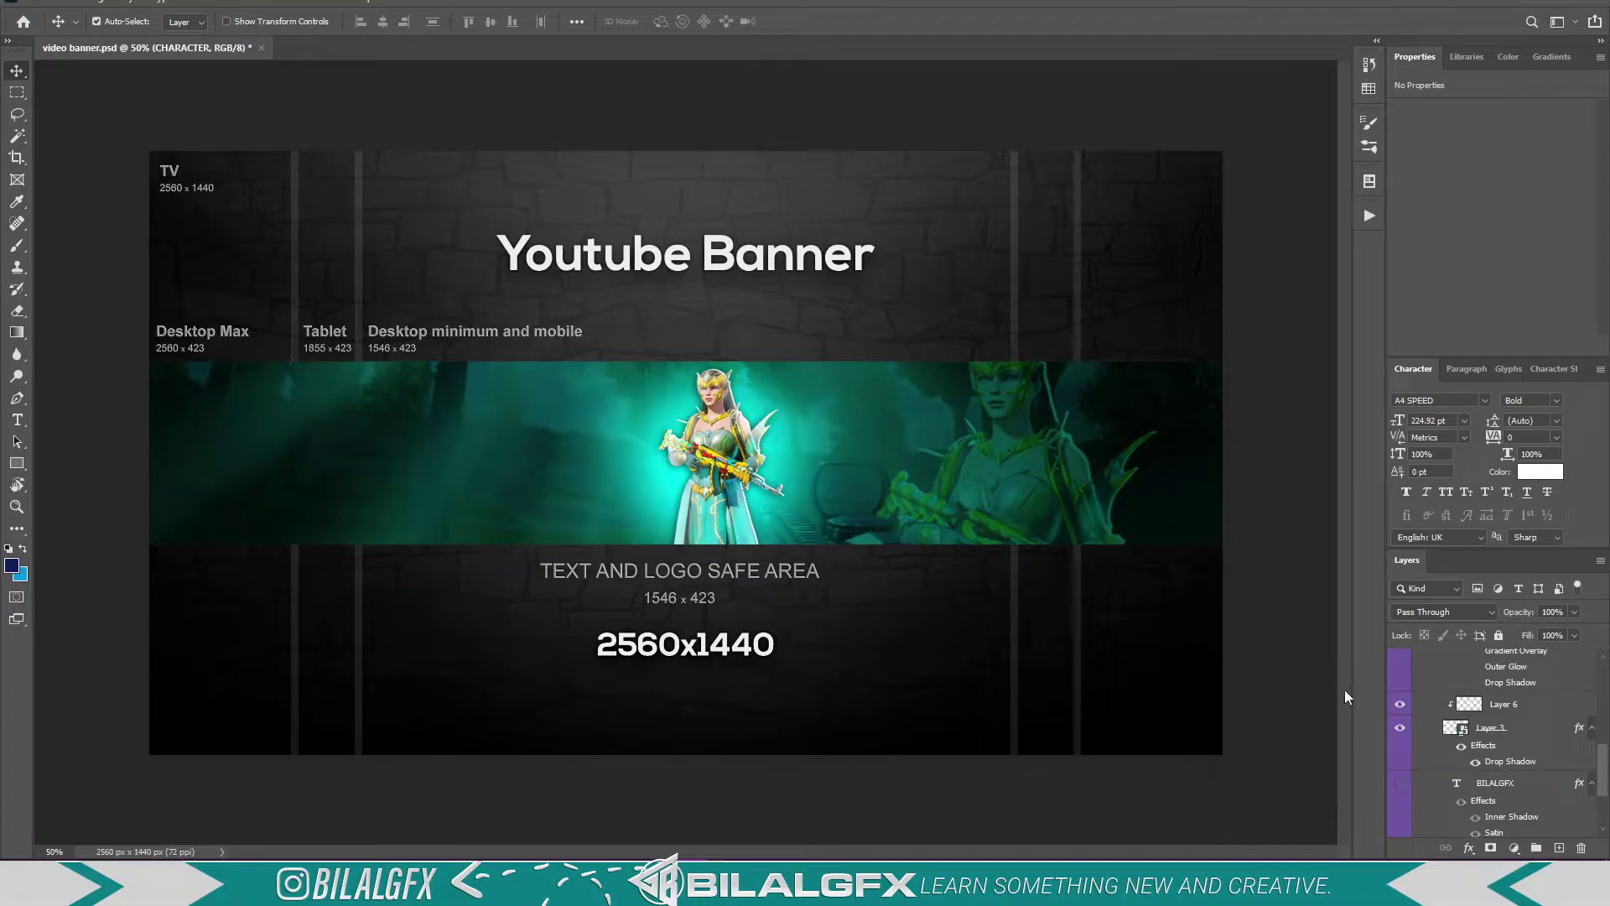
- Compare the character with and without Layer 6, then set Layer 6's blend mode to Color Dodge
left_click(1398, 704)
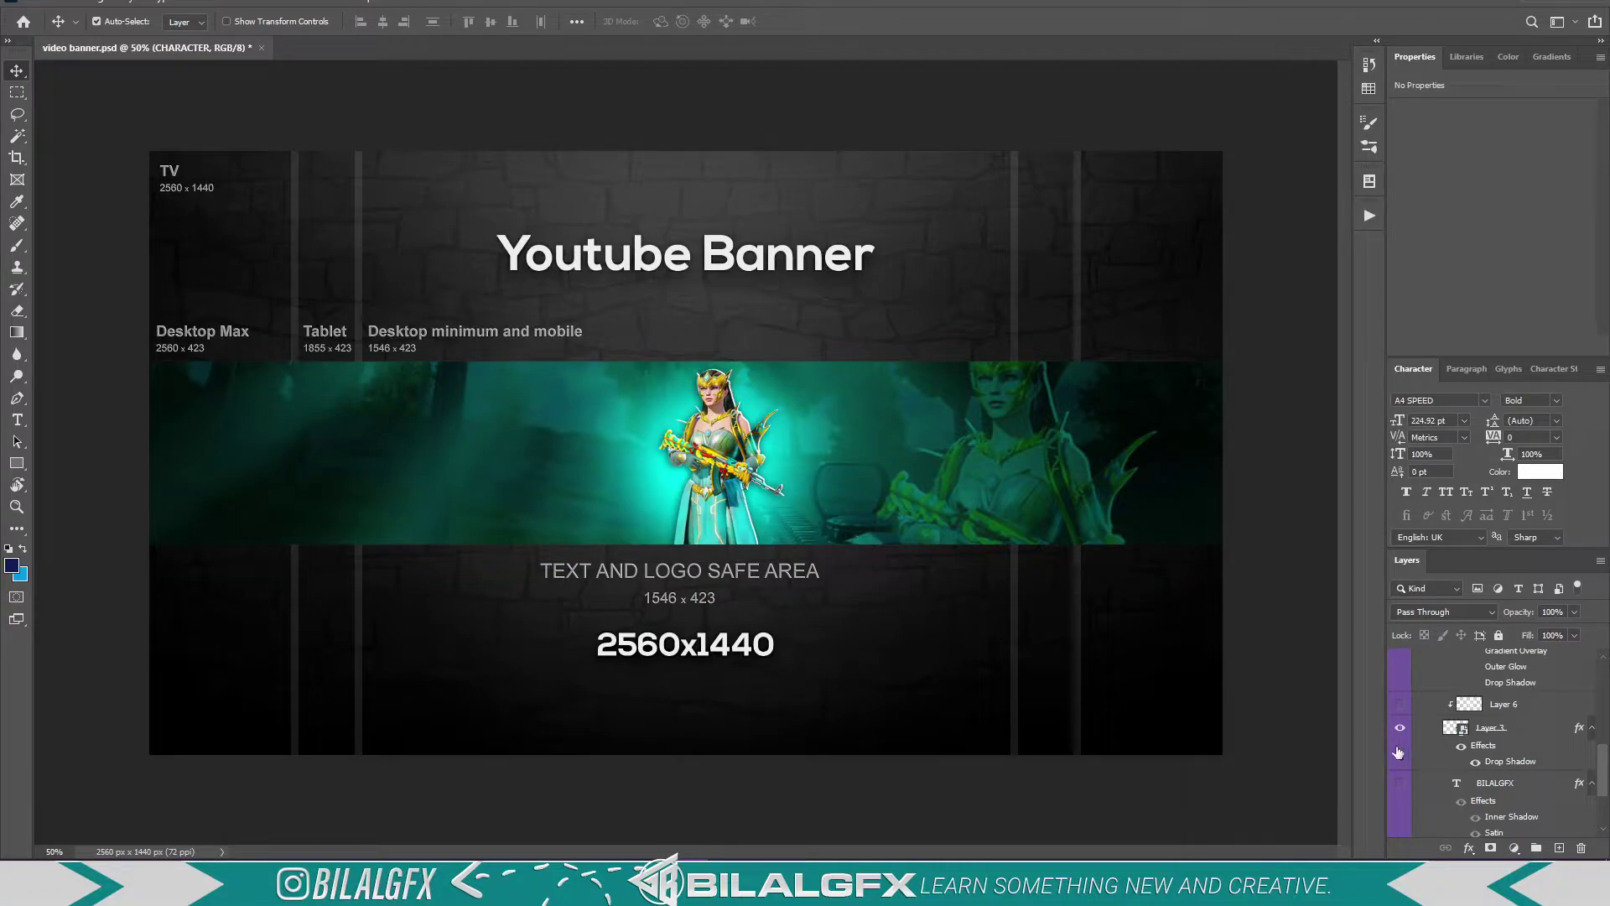
left_click(1399, 705)
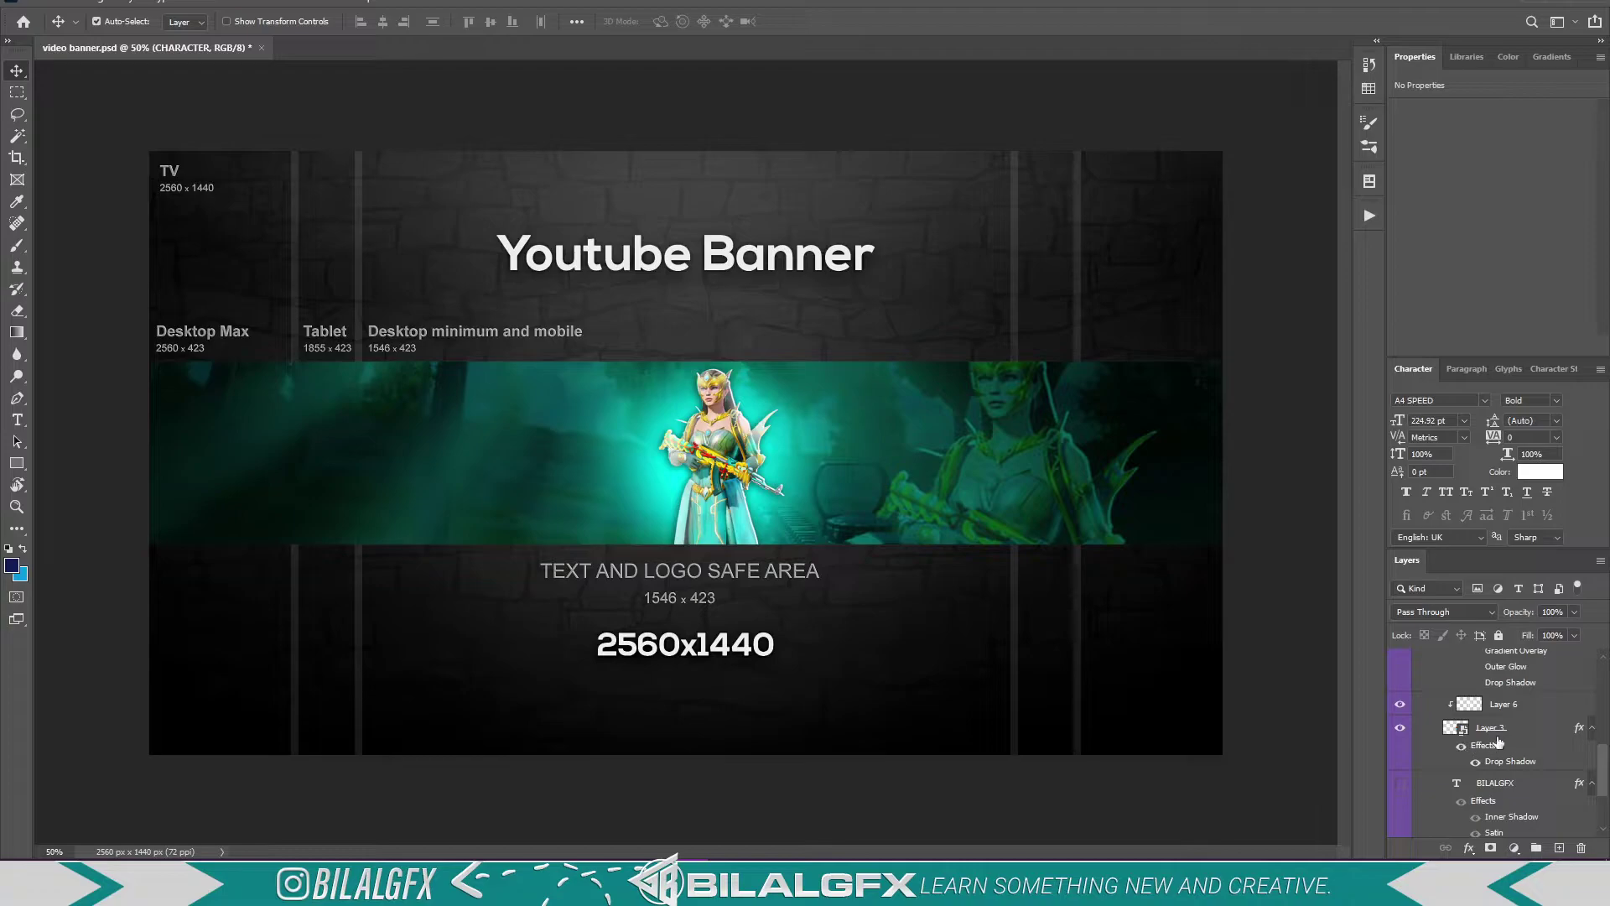
left_click(1498, 706)
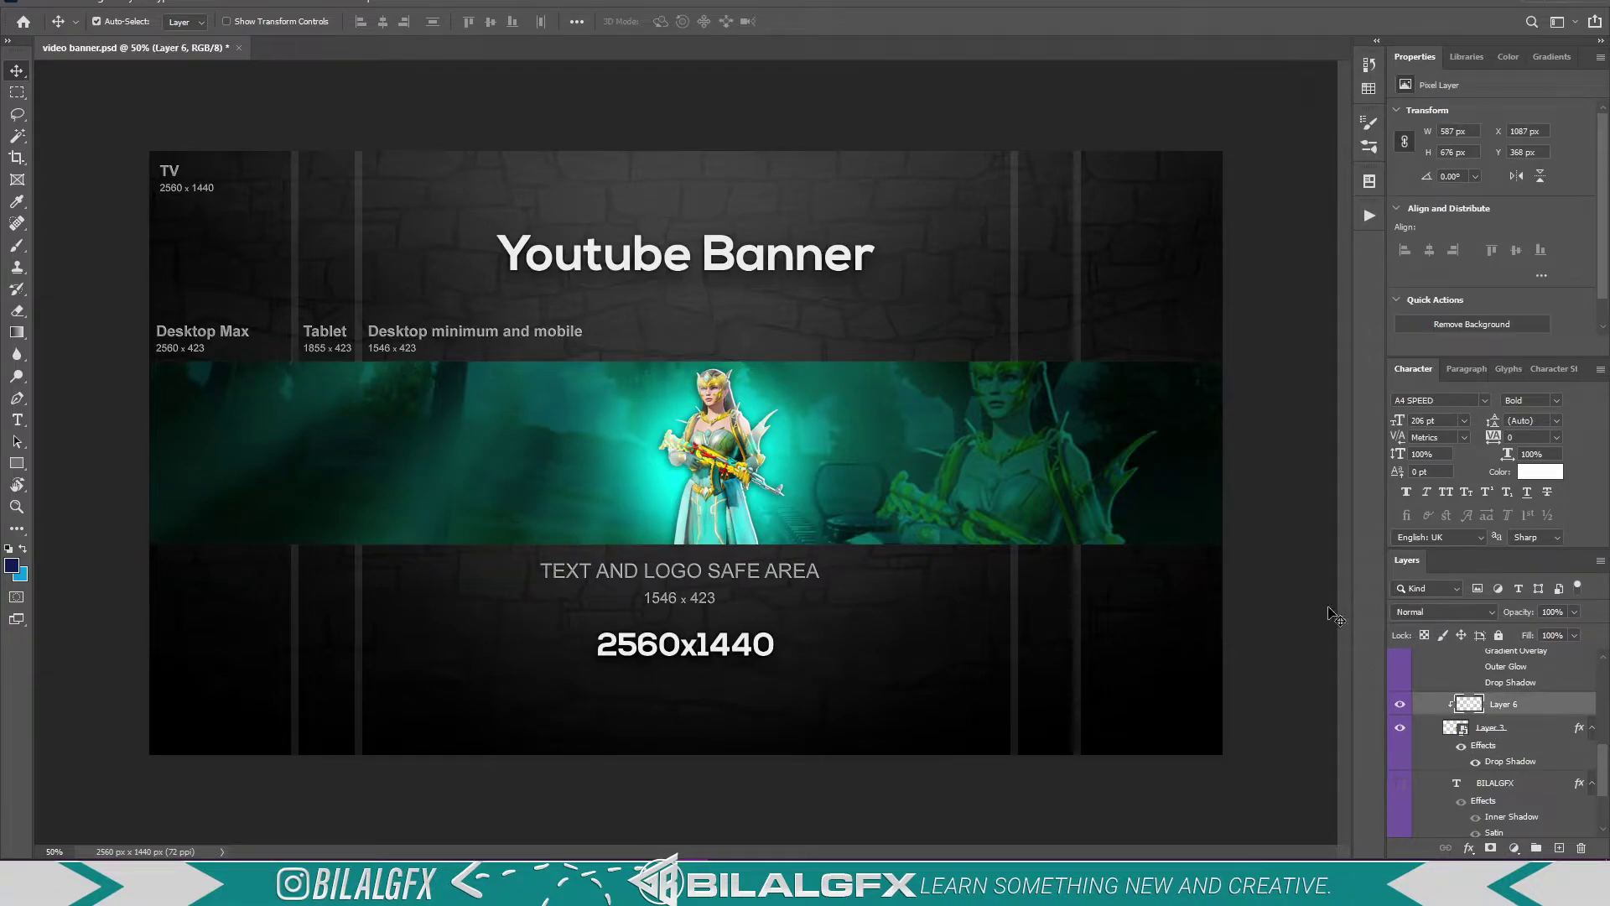
left_click(1443, 612)
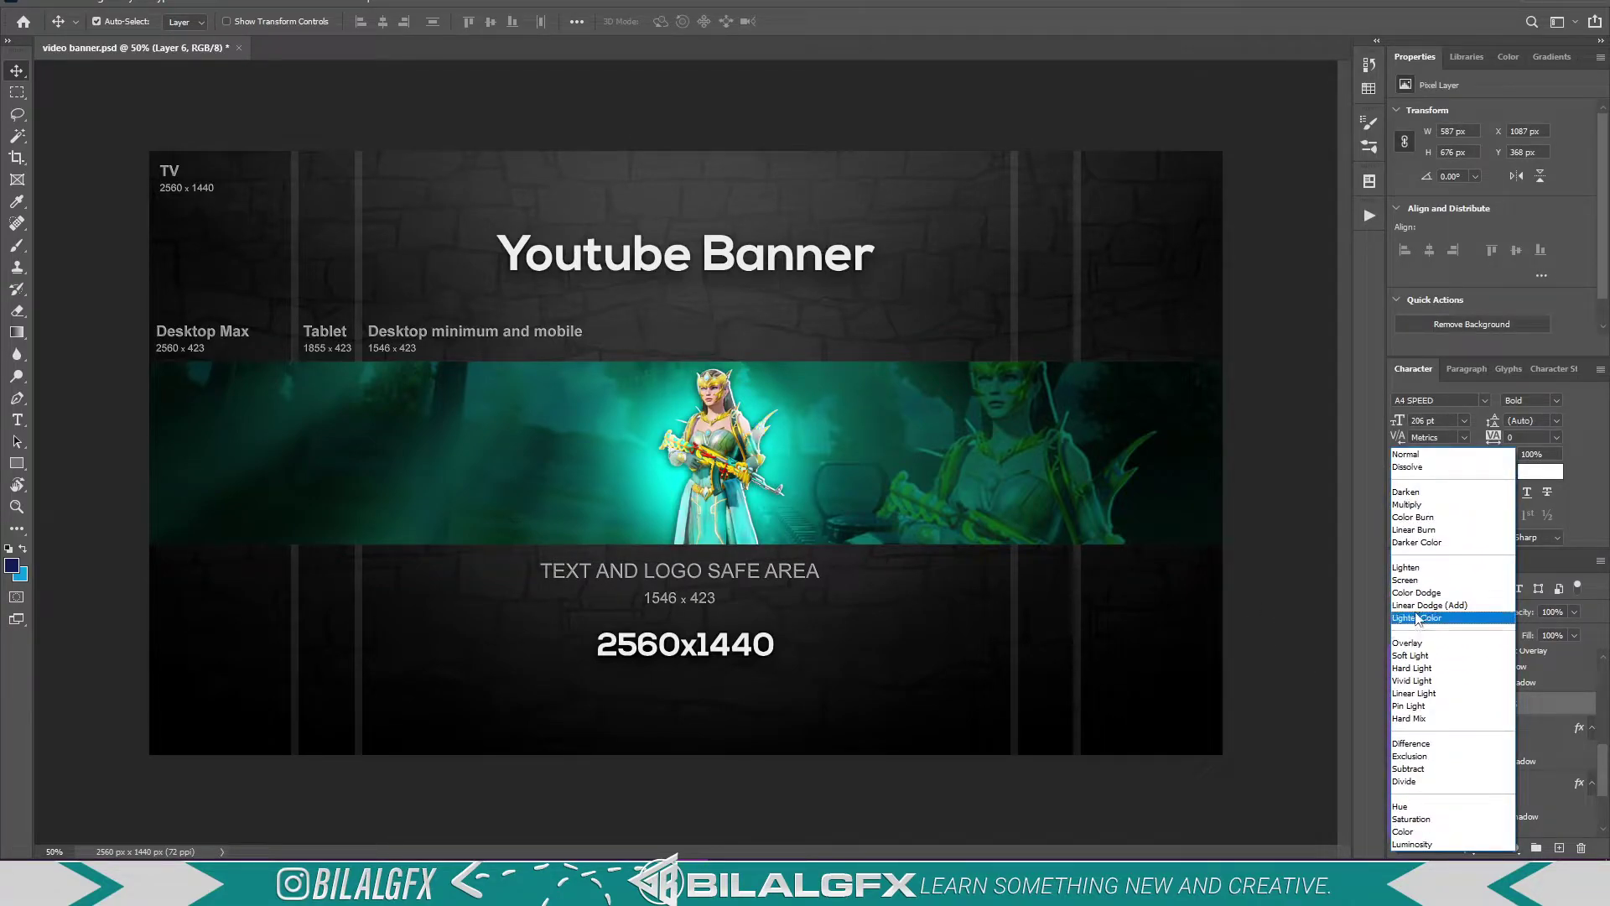
left_click(1417, 593)
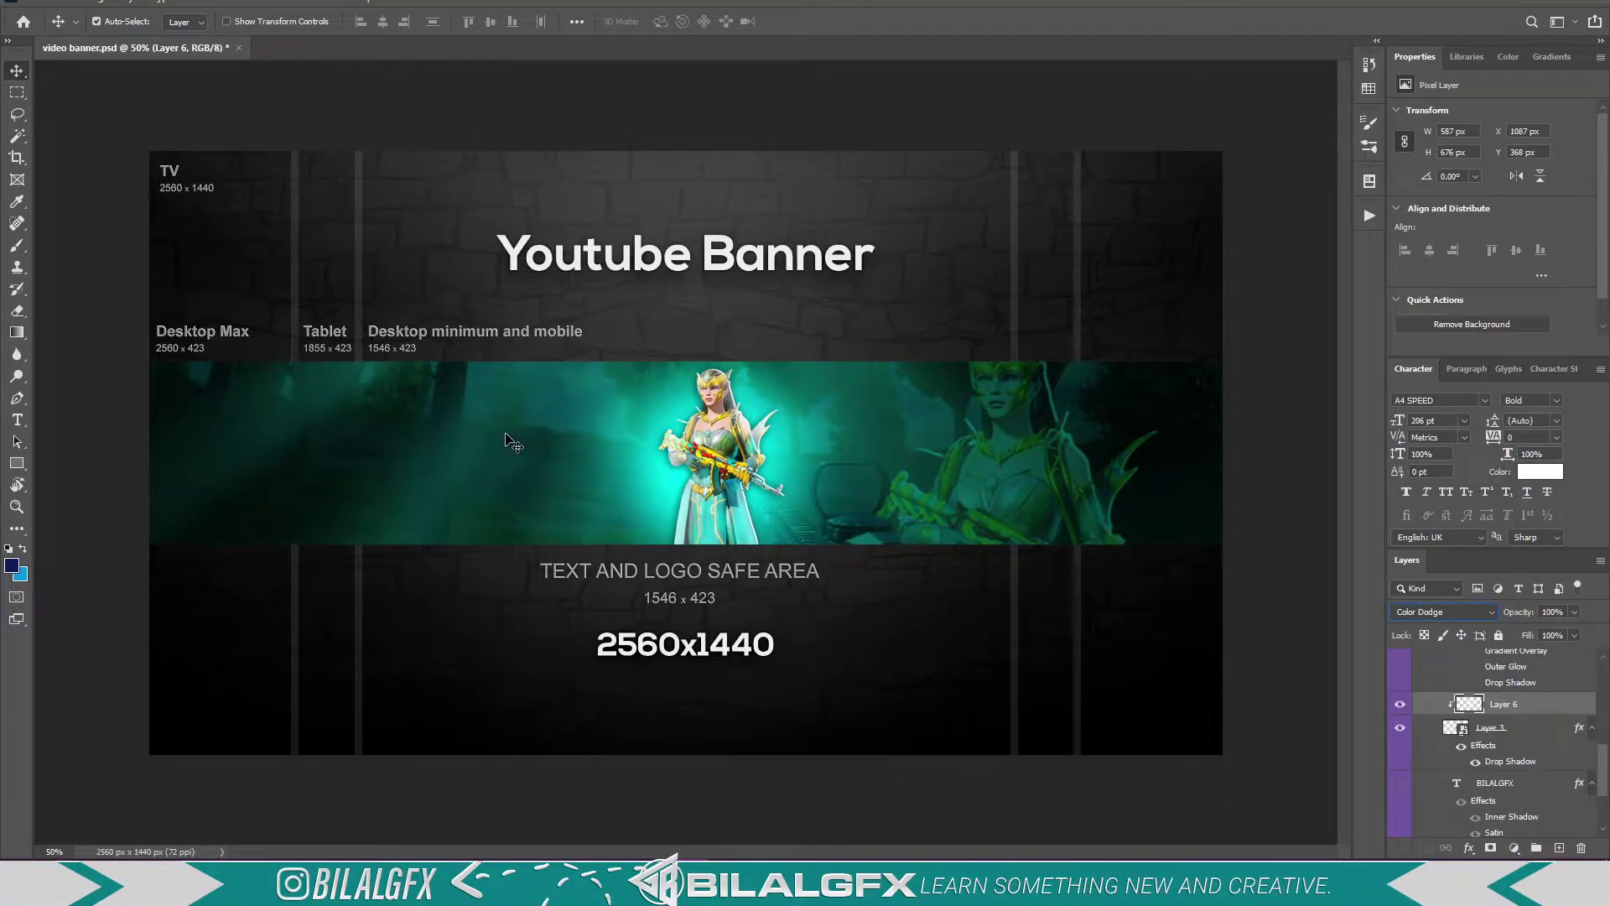
- Show and select the BILALGFX text layer beneath the character
scroll(1605, 773, "up", 1)
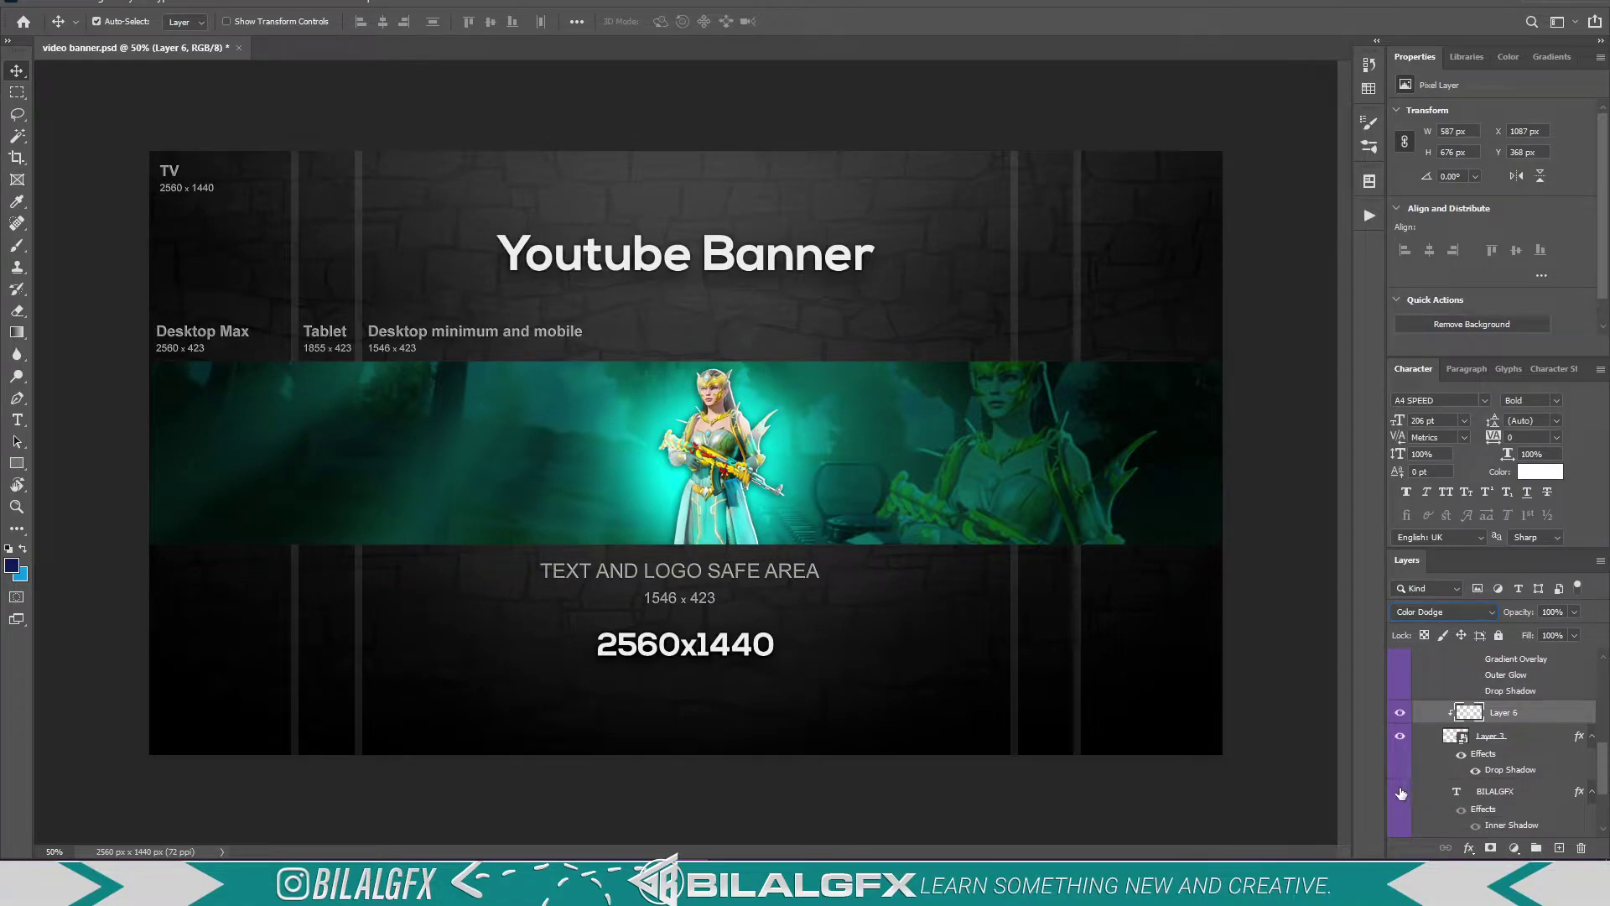
left_click(1400, 792)
left_click(1487, 792)
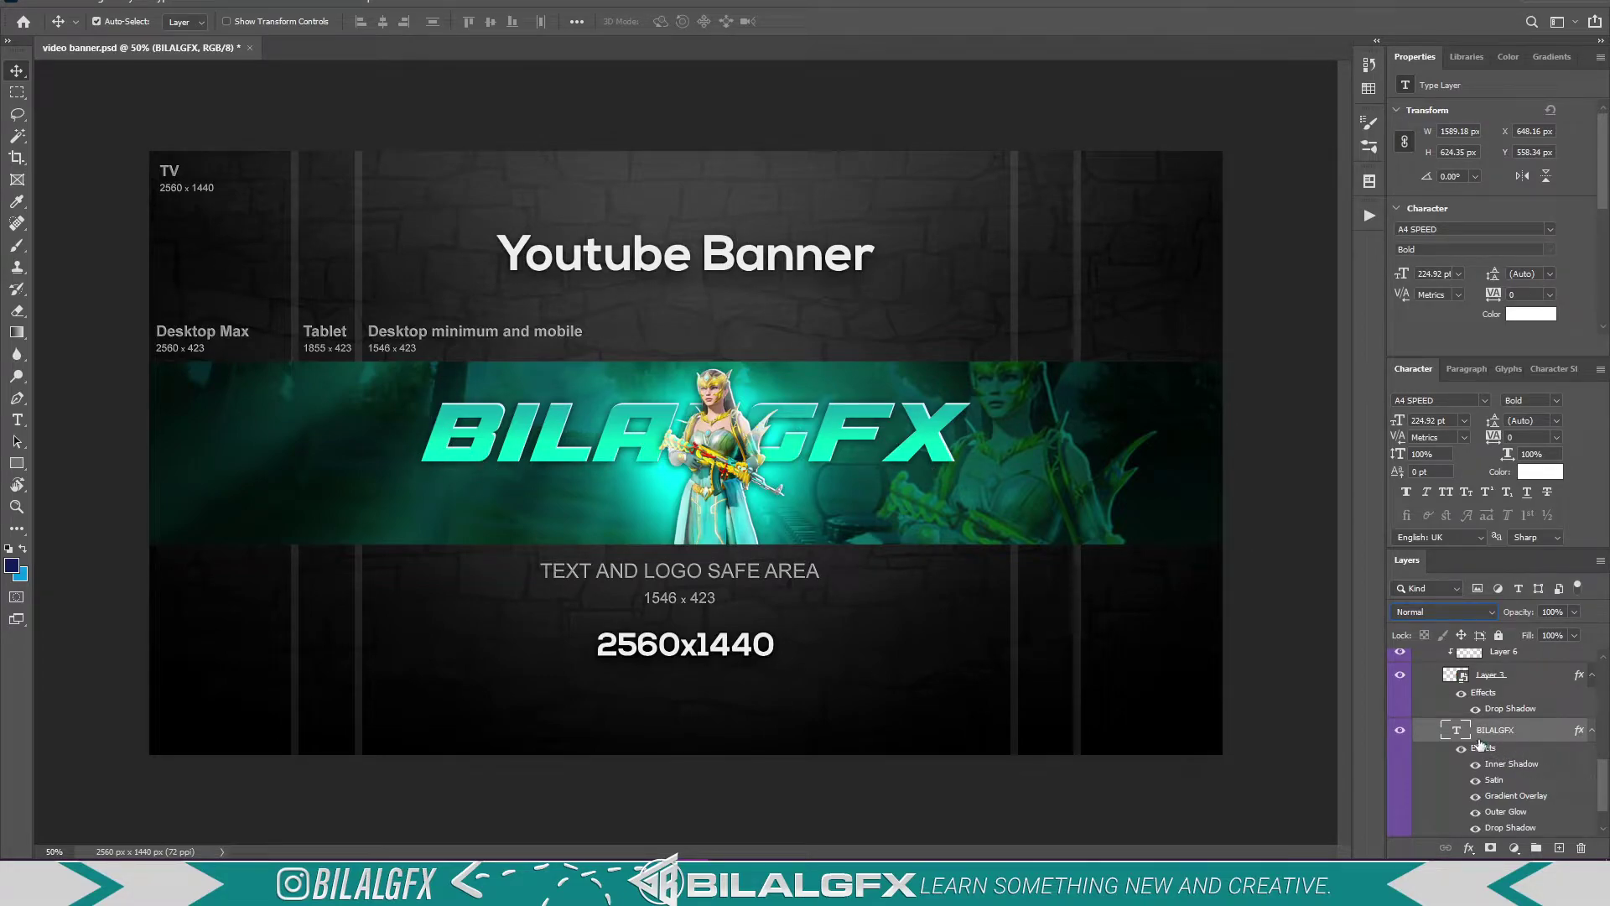
- Show the BILALGFX stroke text layer above the character and set its fill to 0%
left_click_drag(1603, 782, 1604, 753)
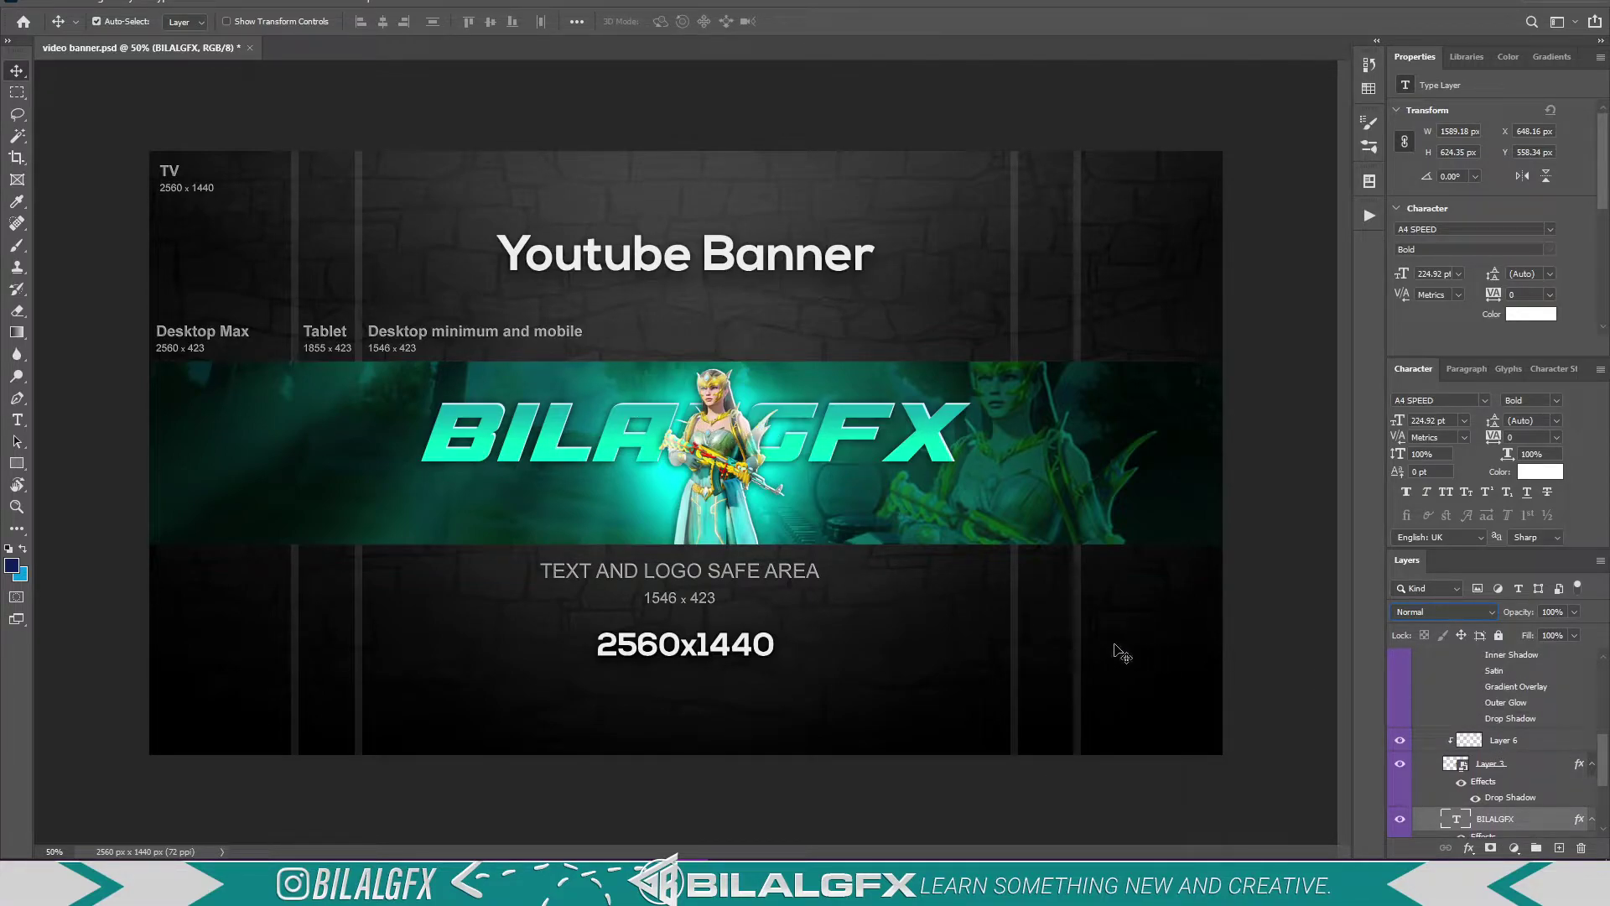
left_click_drag(1606, 753, 1607, 736)
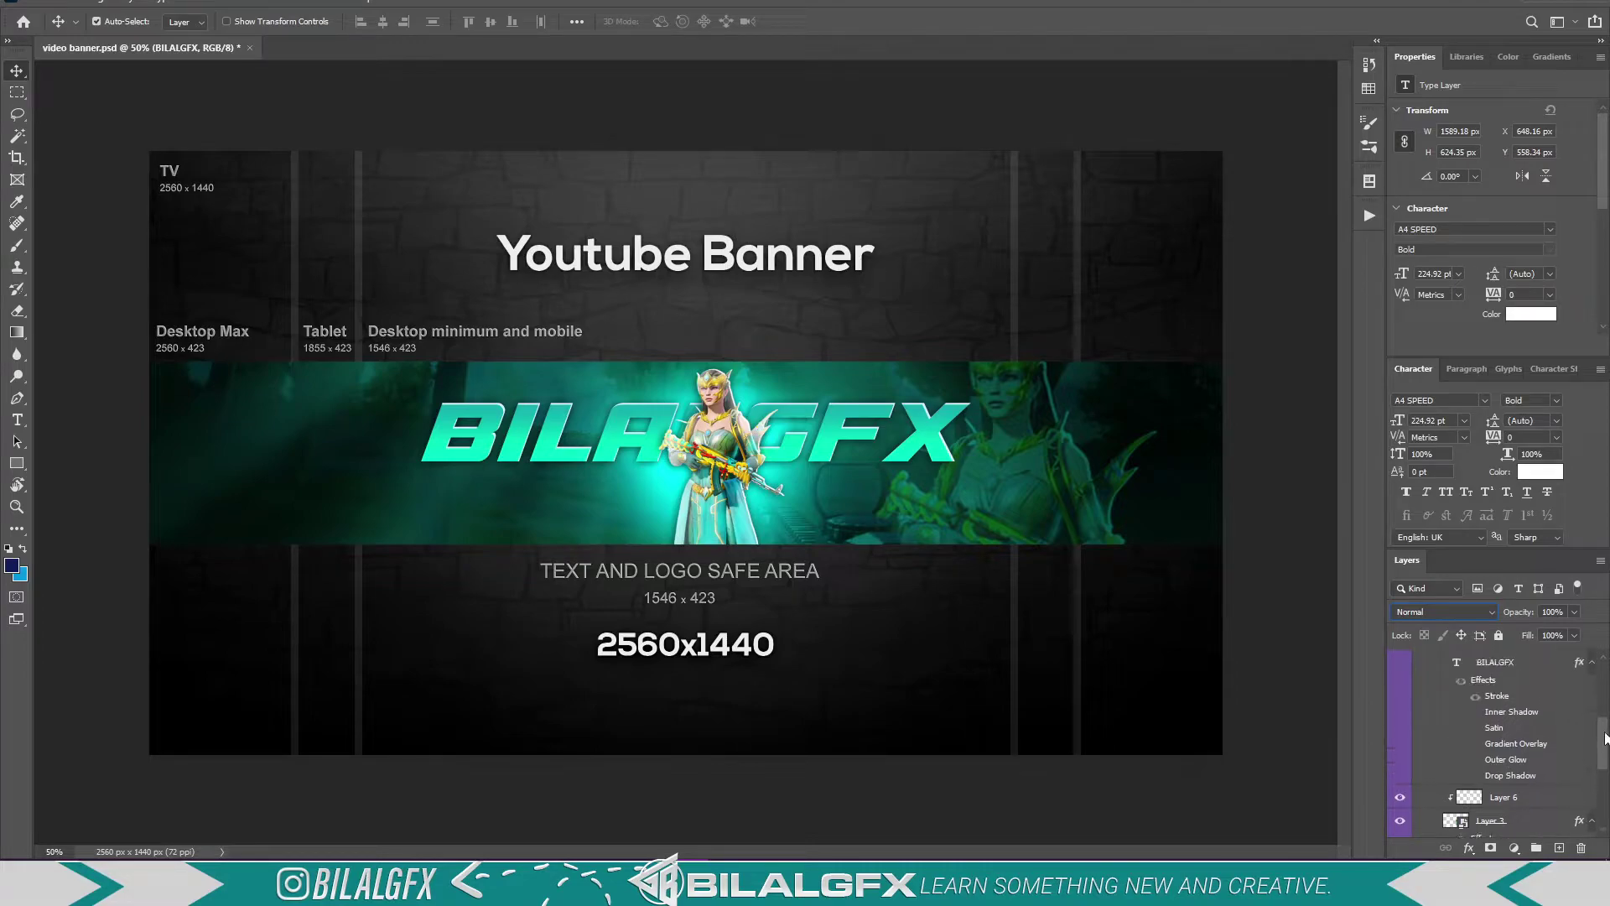
left_click(1399, 664)
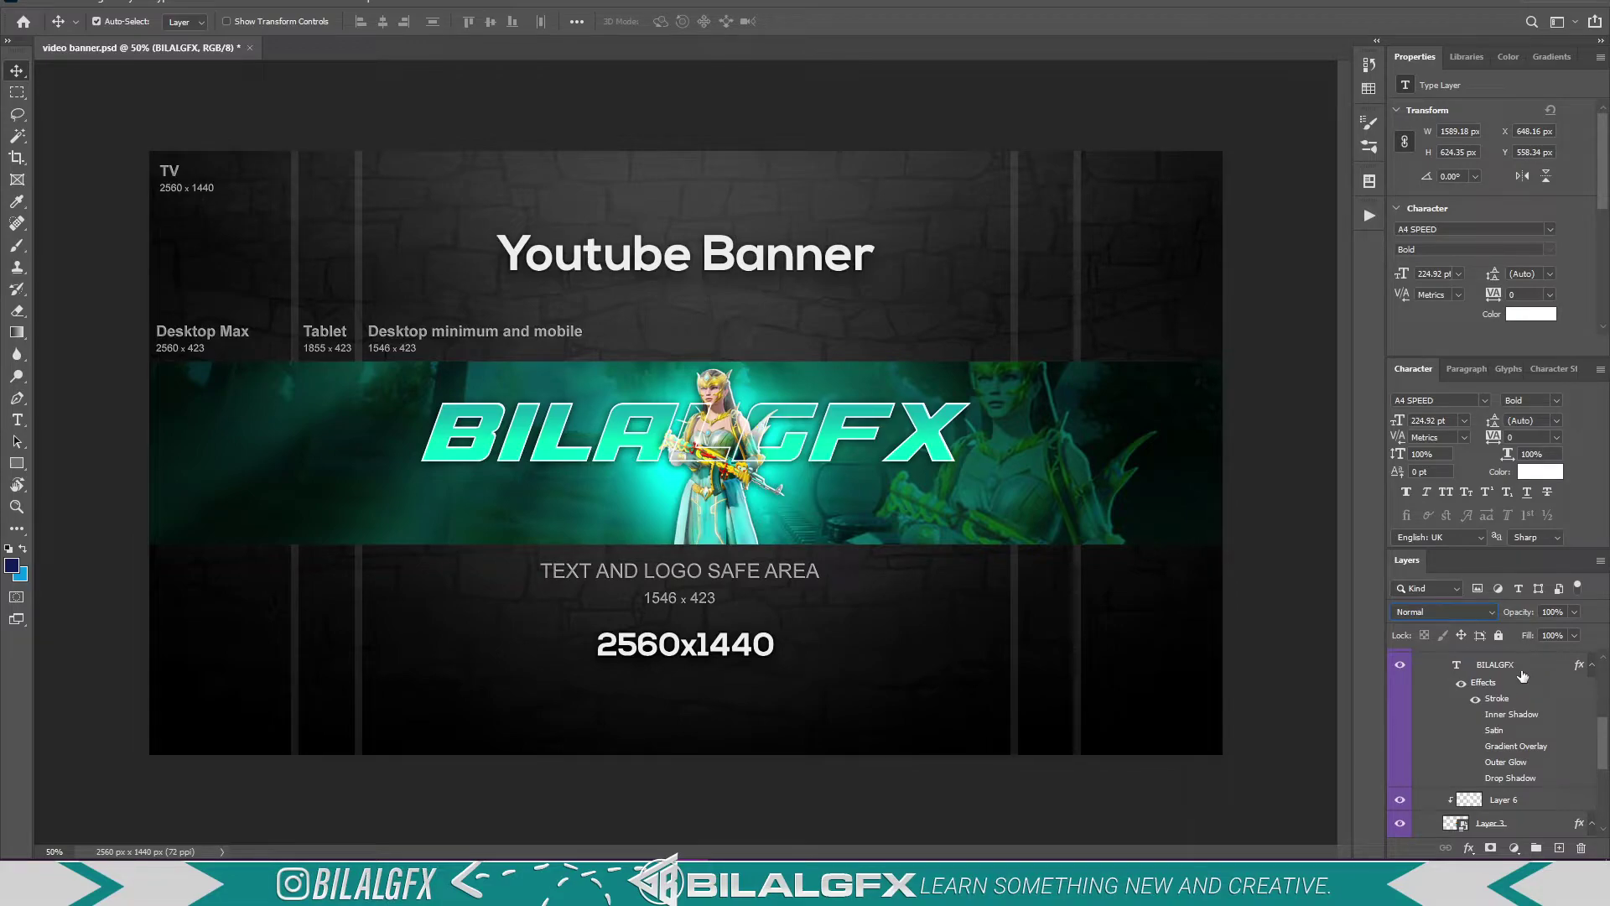
left_click(1524, 676)
key("shift+0")
key("shift+0")
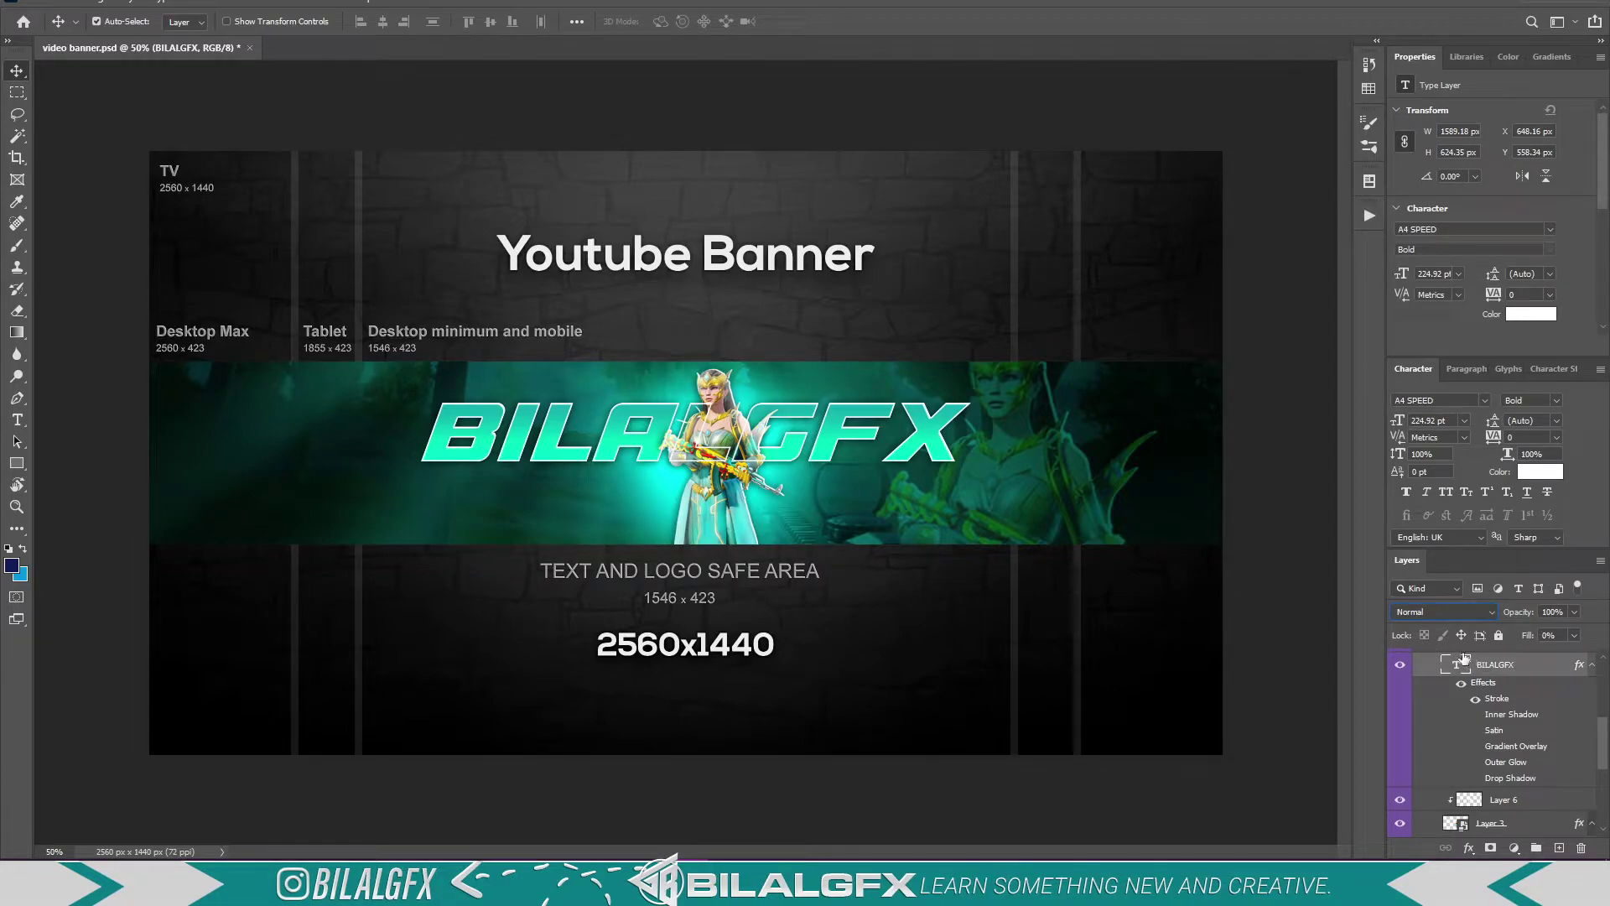
- Review the Stroke settings of the BILALGFX text layer above the character and collapse the CHARACTER group
double_click(1496, 697)
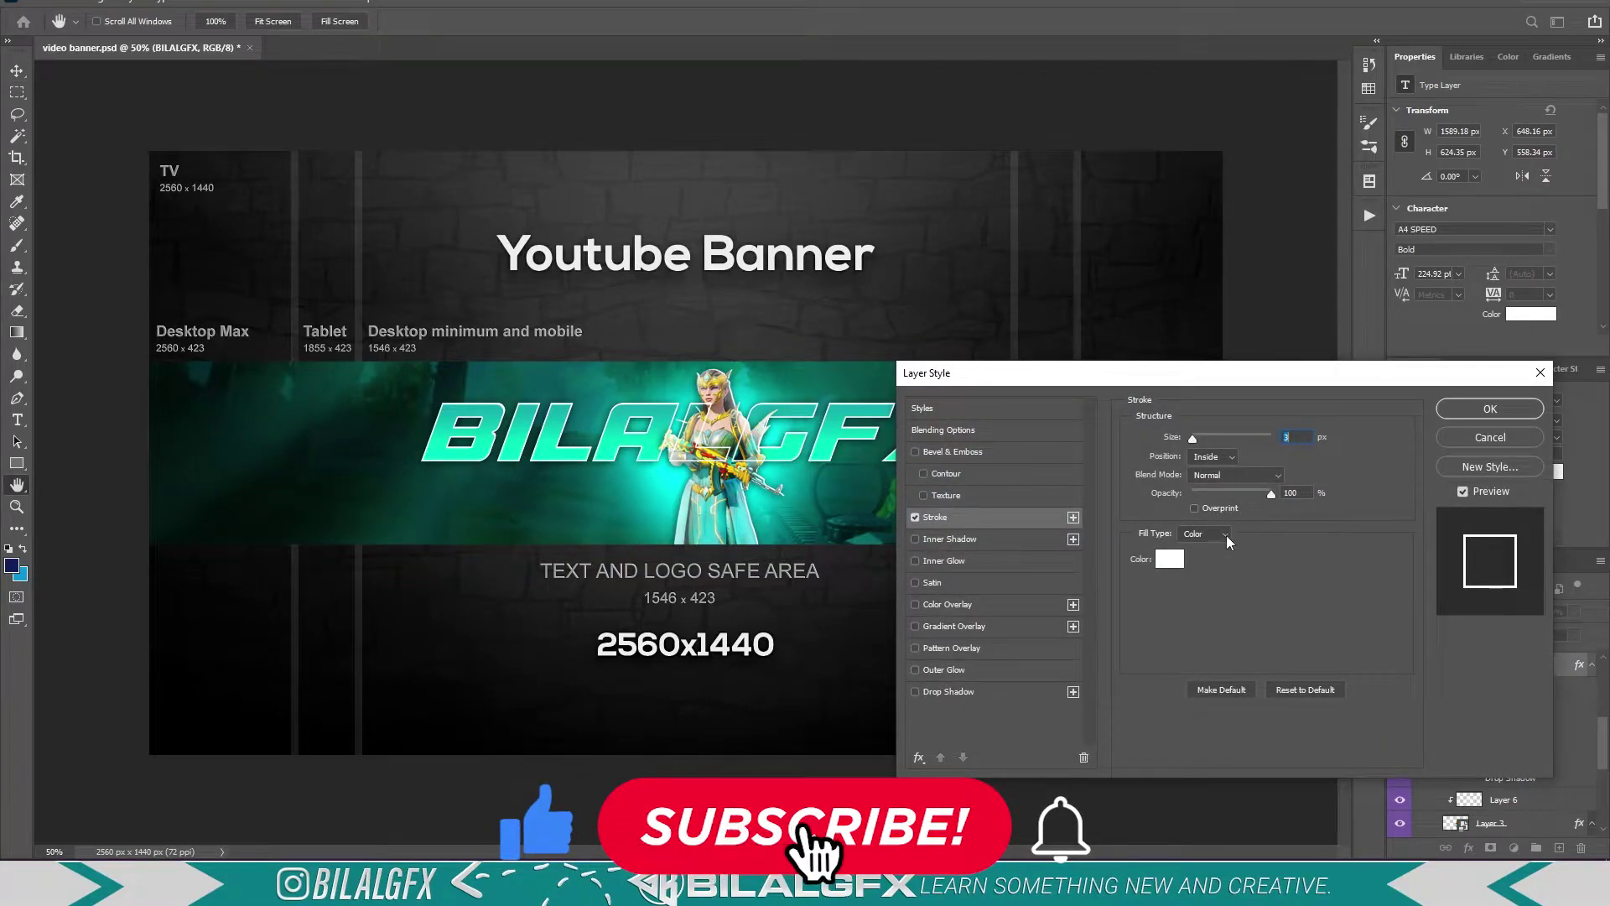
left_click(1454, 409)
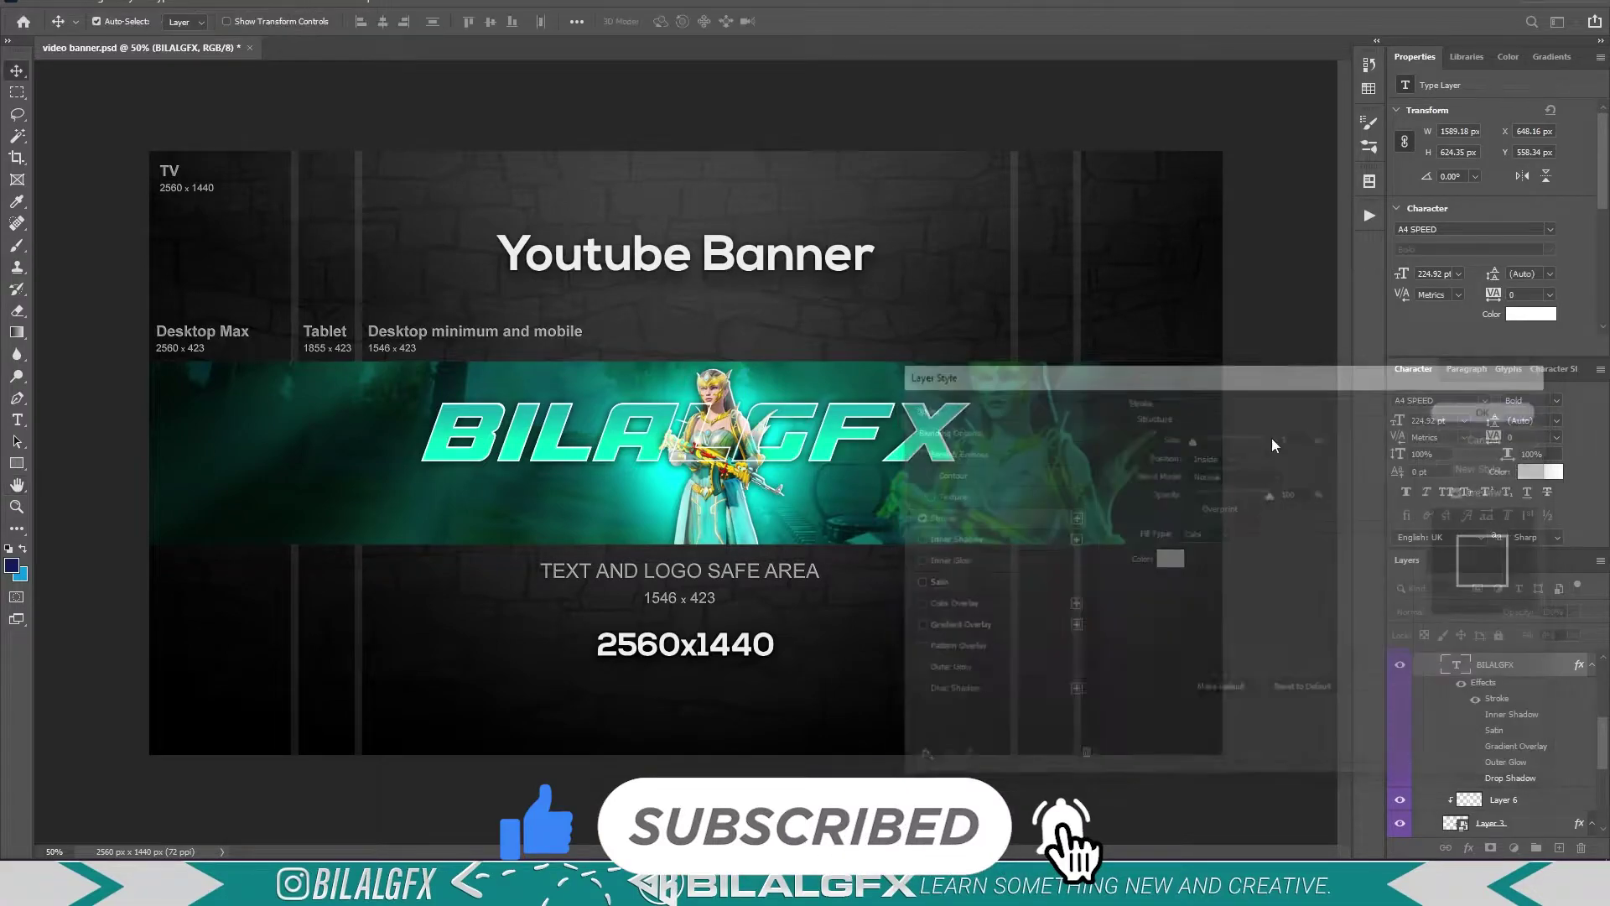
left_click_drag(1603, 743, 1605, 726)
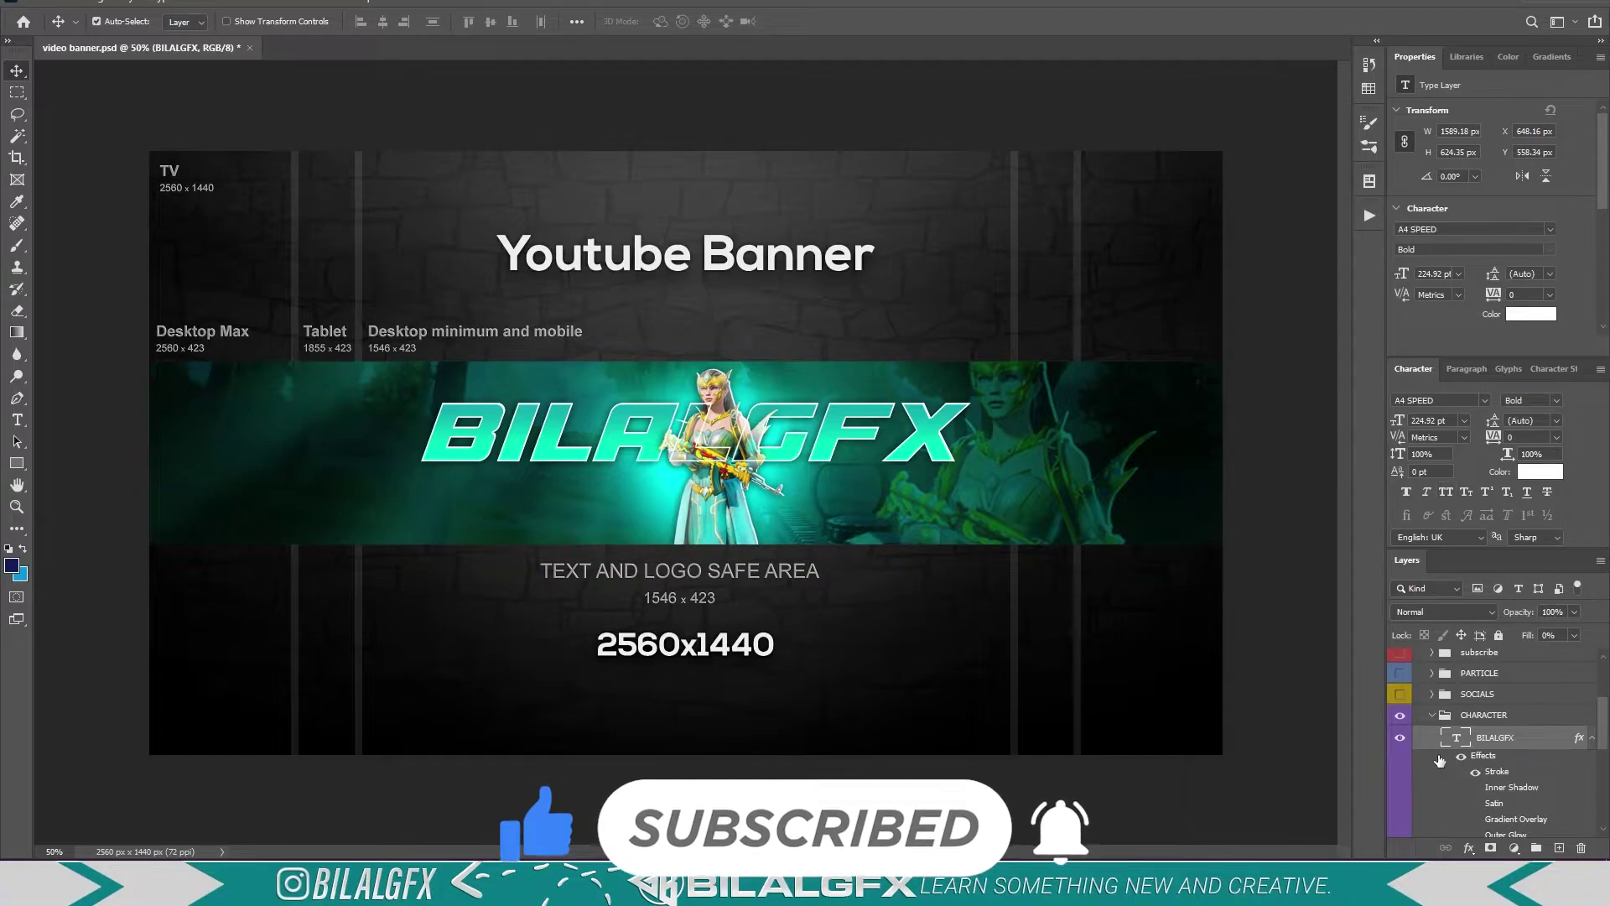
left_click(1432, 717)
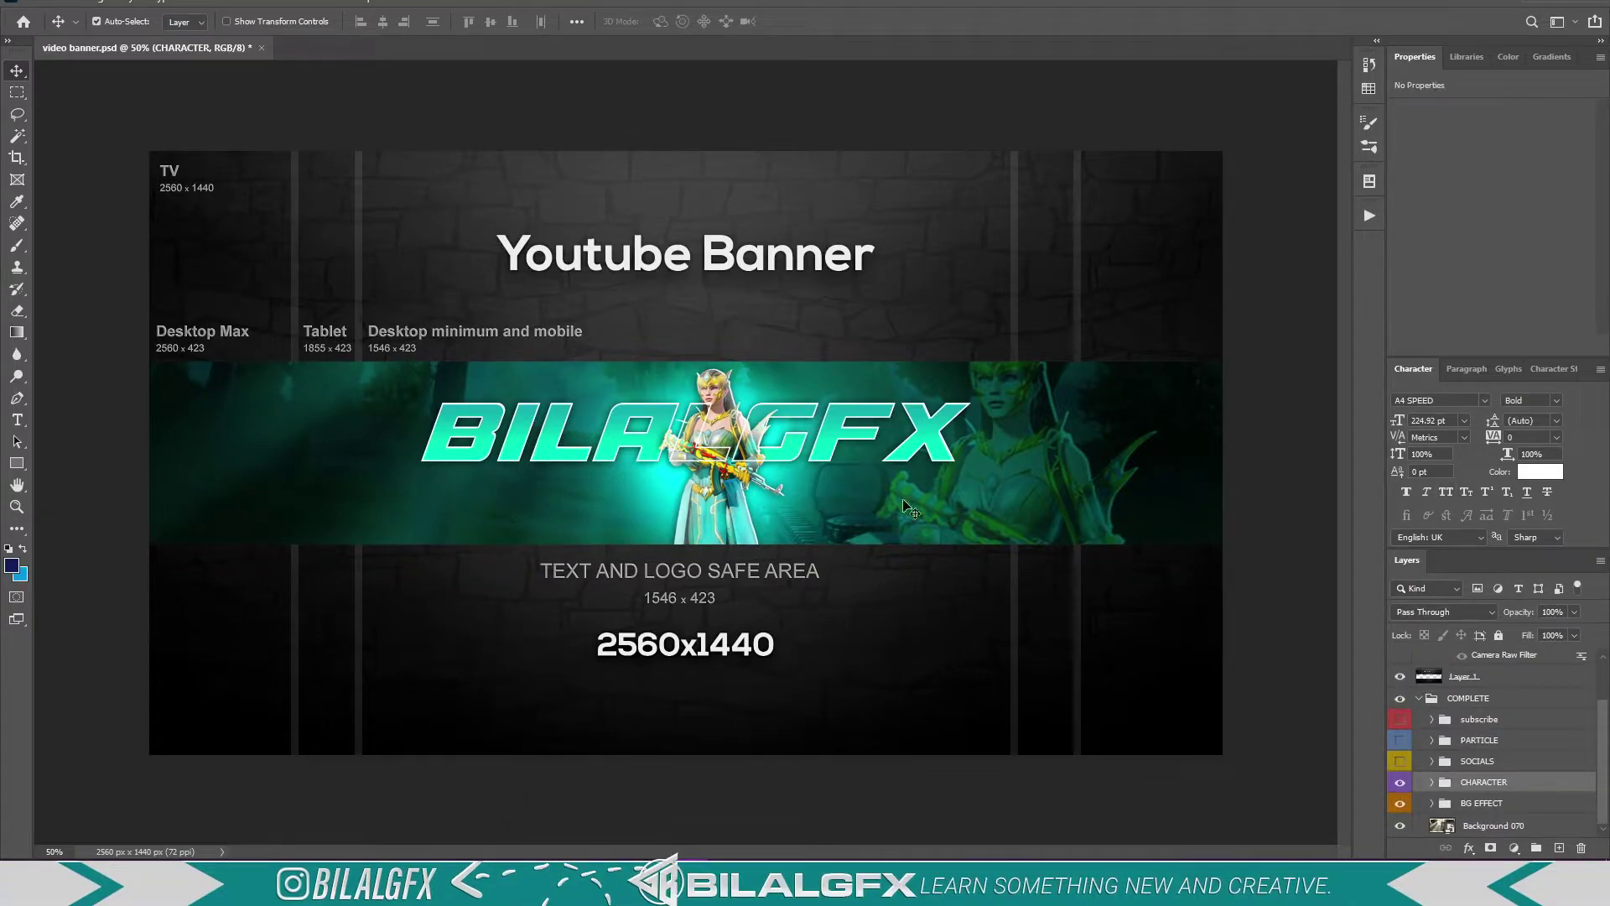
- Show the SOCIALS group with only its facebook subgroup visible and select the rectangle bar behind the Facebook handle
left_click(1431, 761)
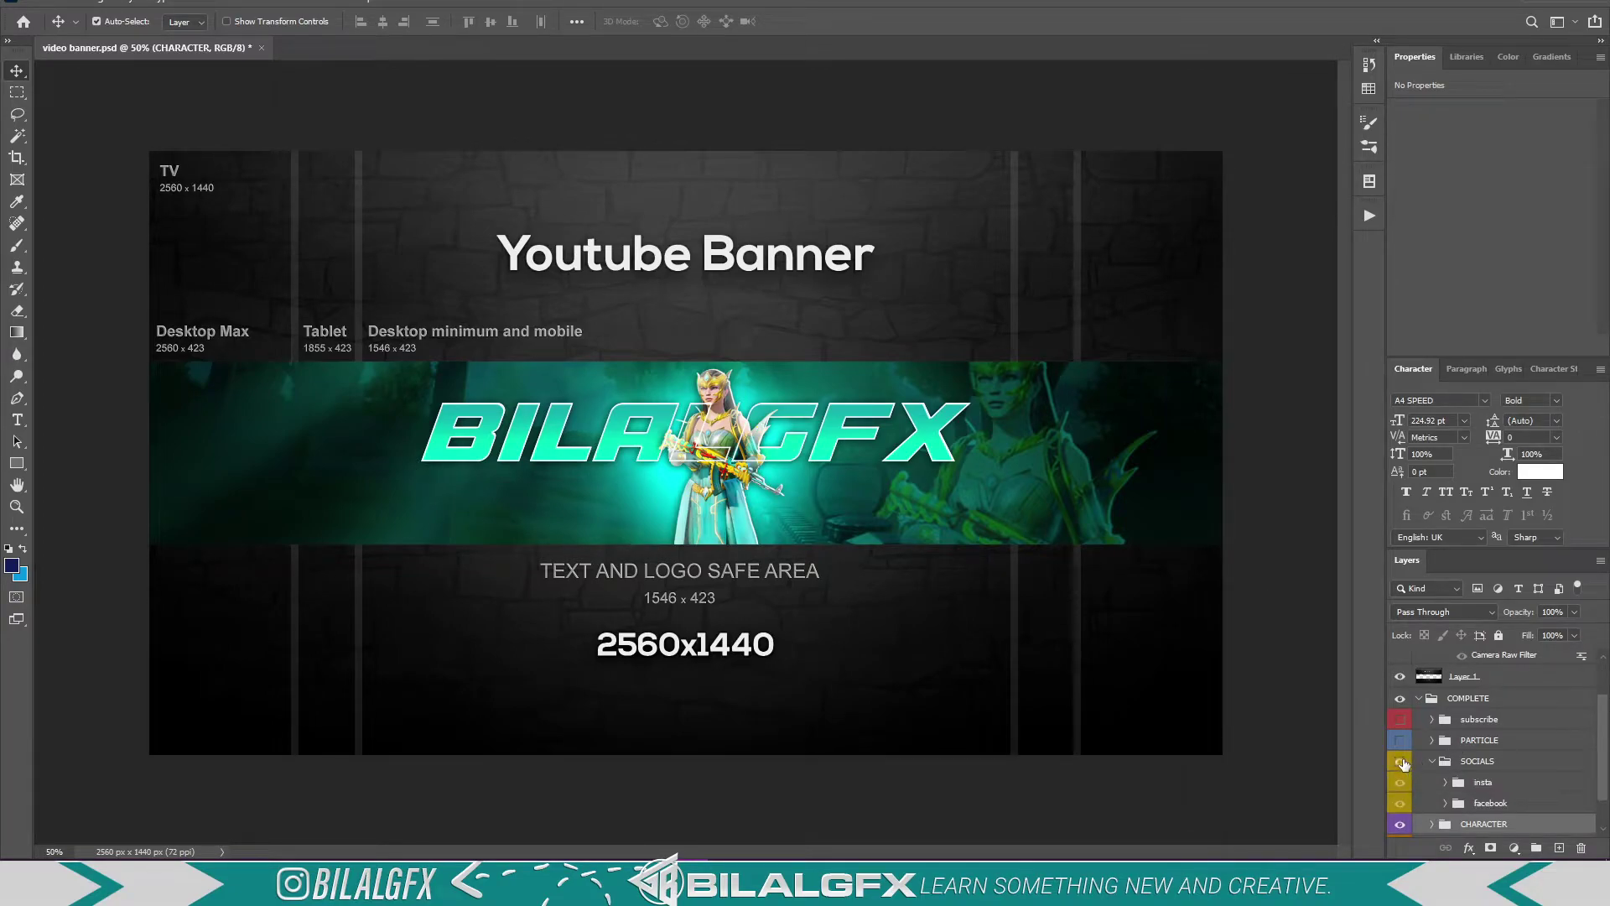
left_click(1401, 762)
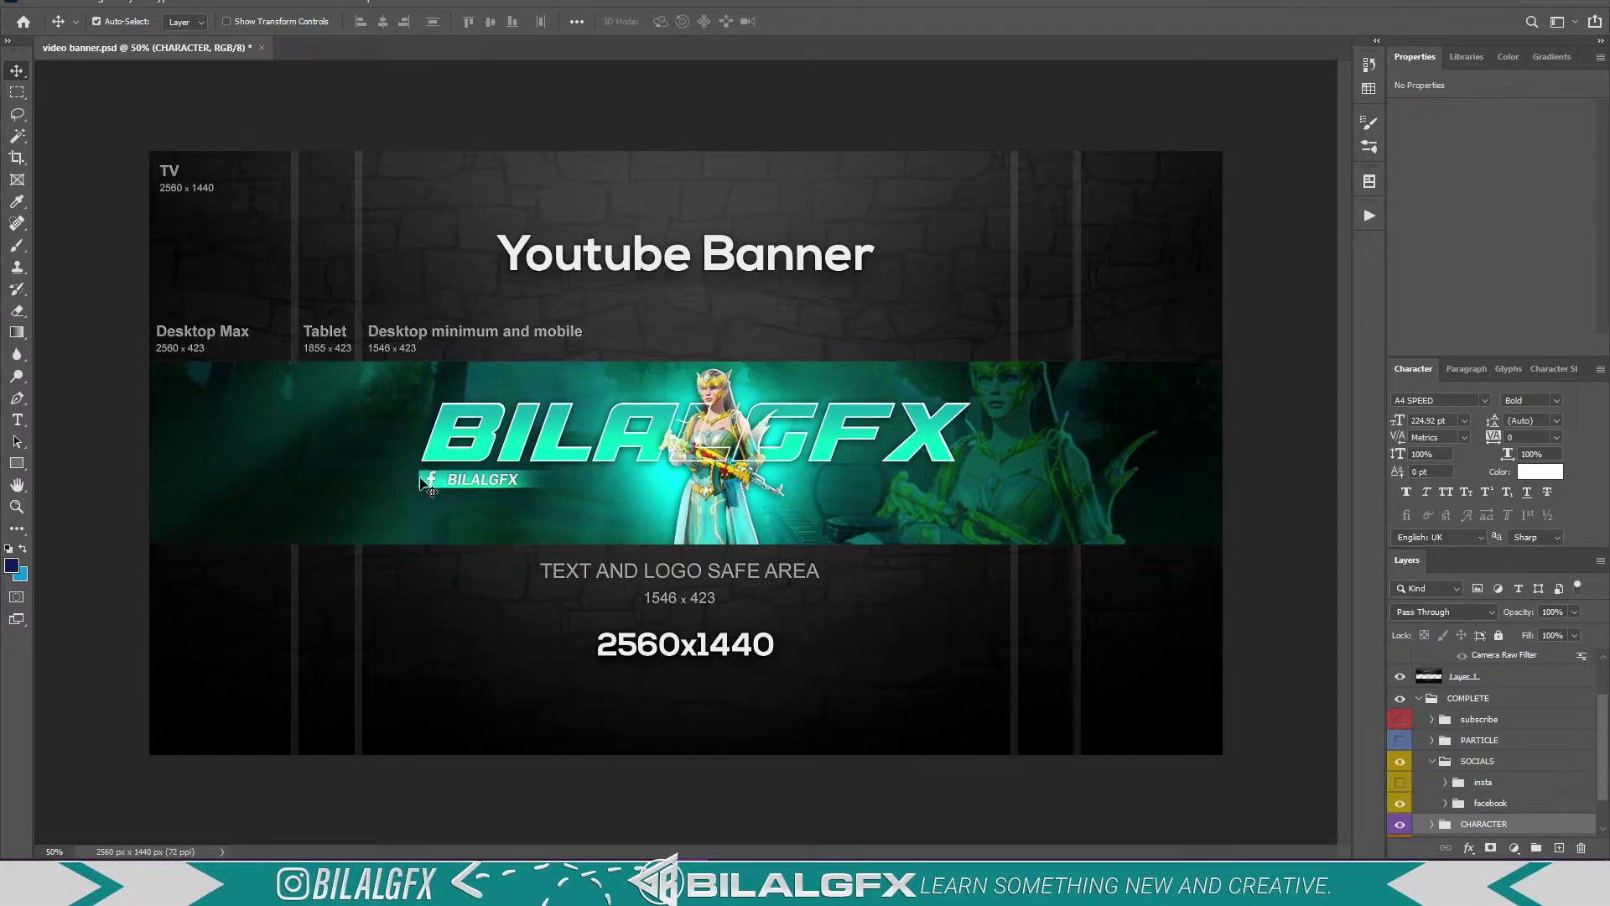
key("z")
left_click_drag(367, 452, 467, 456)
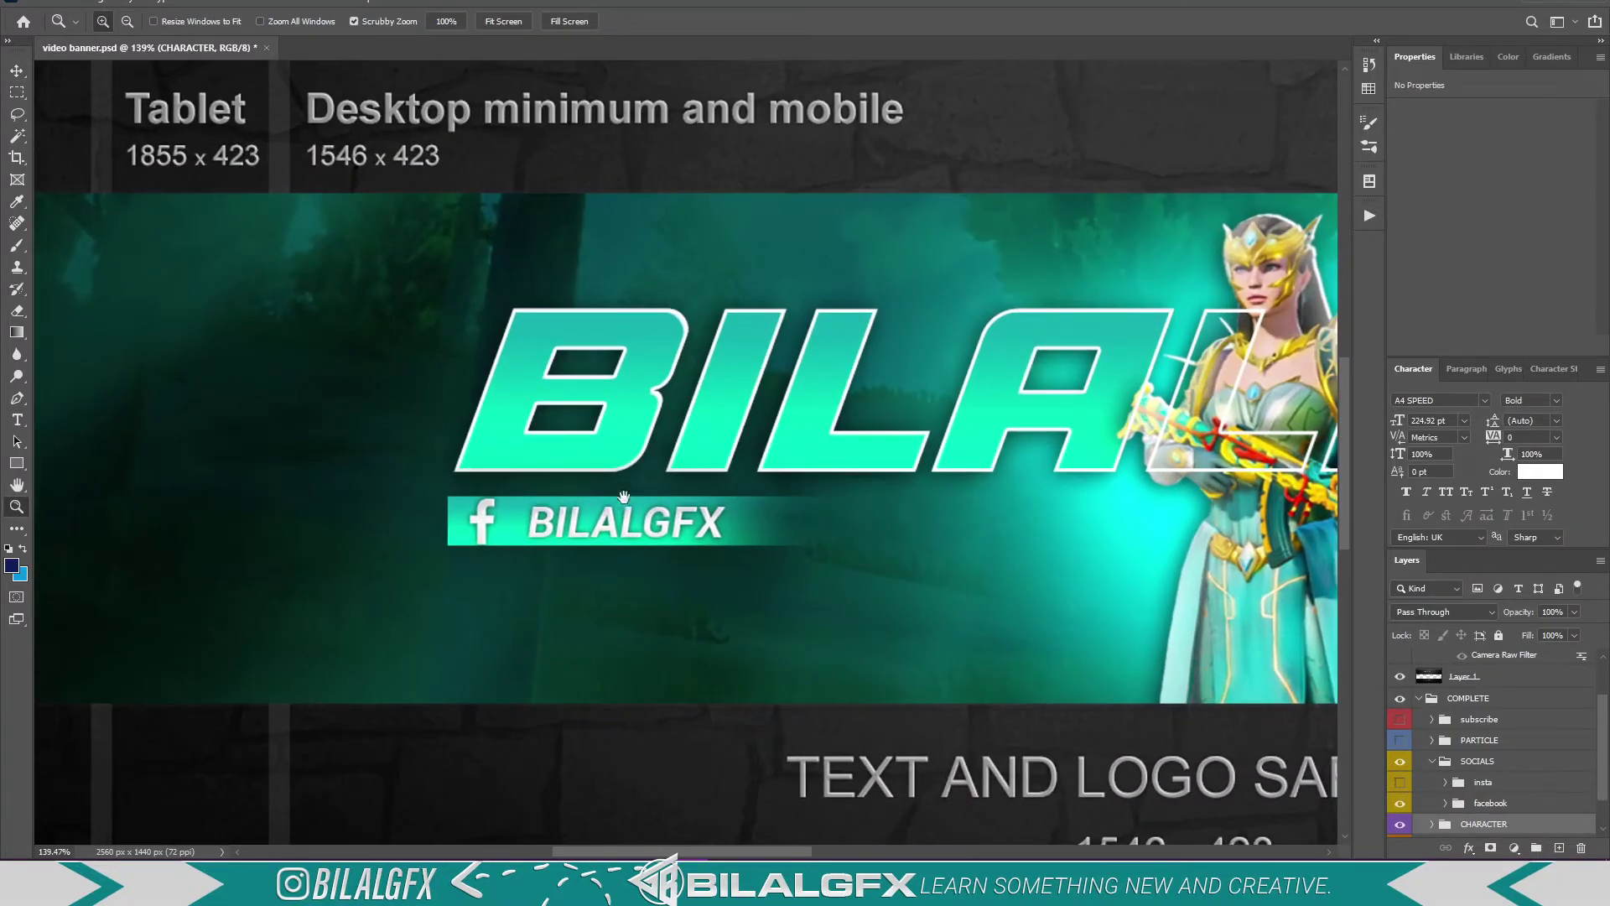
left_click_drag(609, 483, 590, 475)
left_click(17, 71)
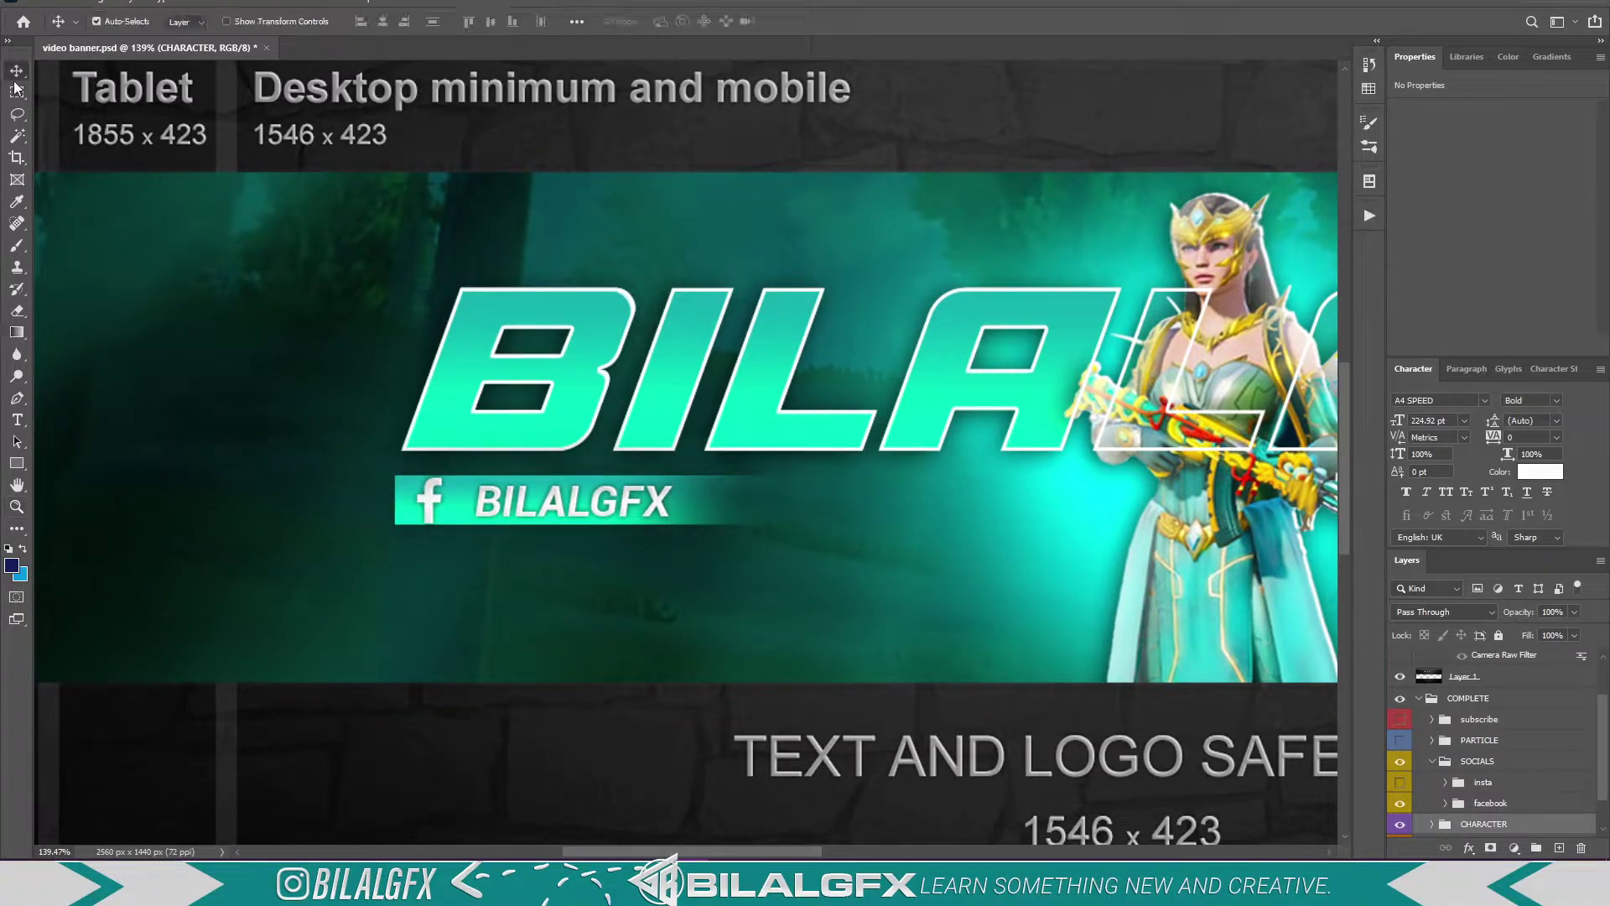
left_click(402, 509)
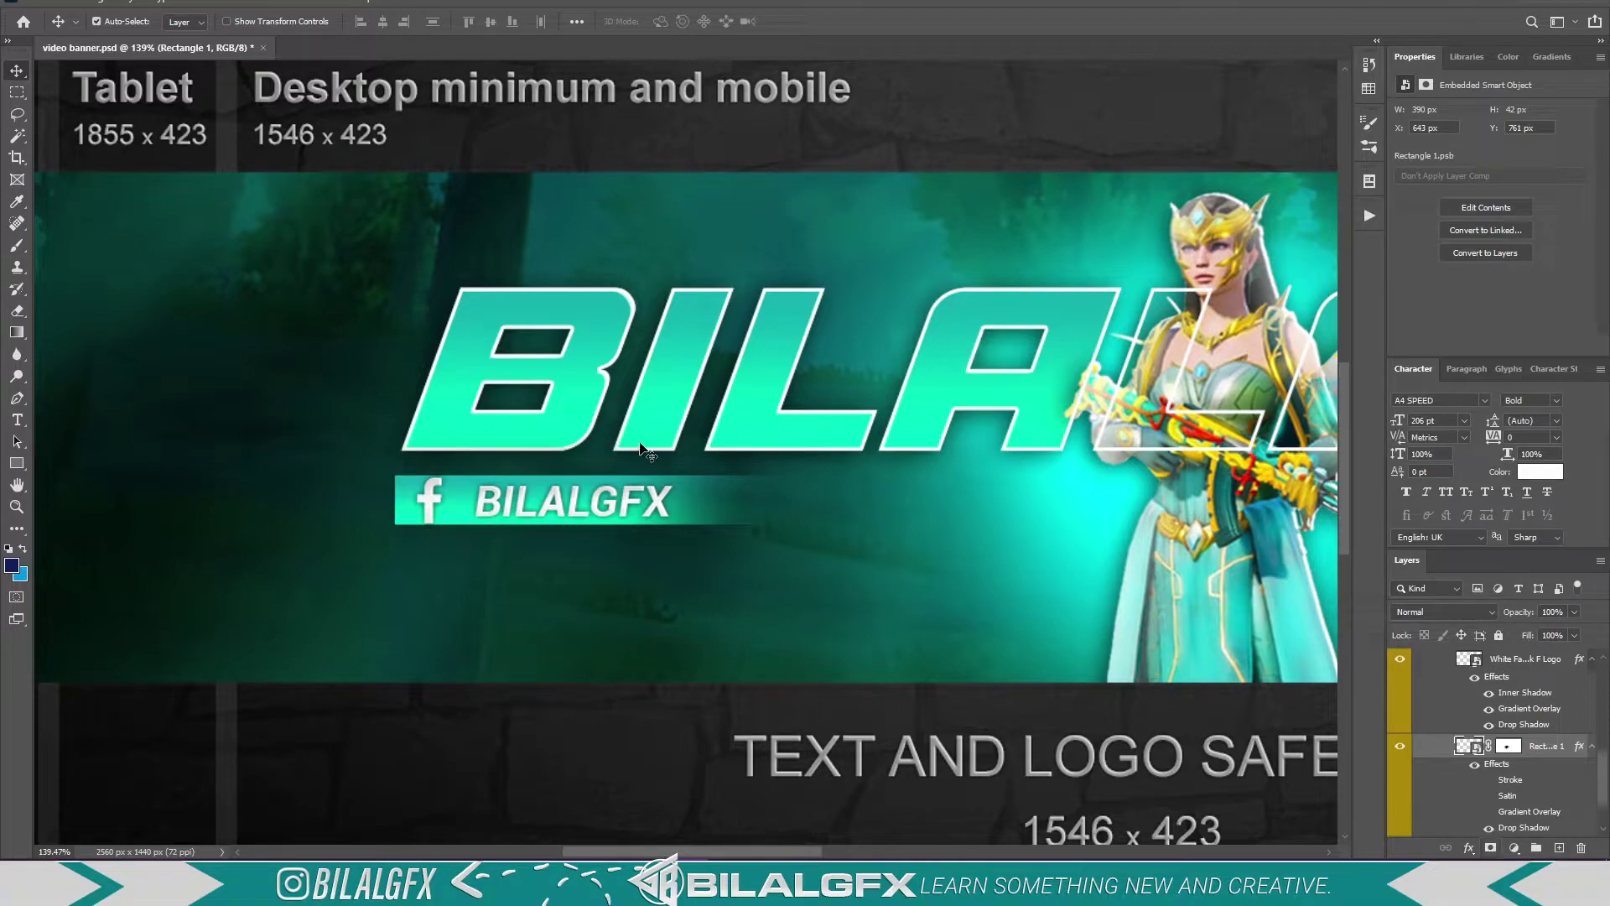
- Paint the Facebook bar's layer mask white with a 179 px soft brush at 7% flow to reveal its faded end
key("b")
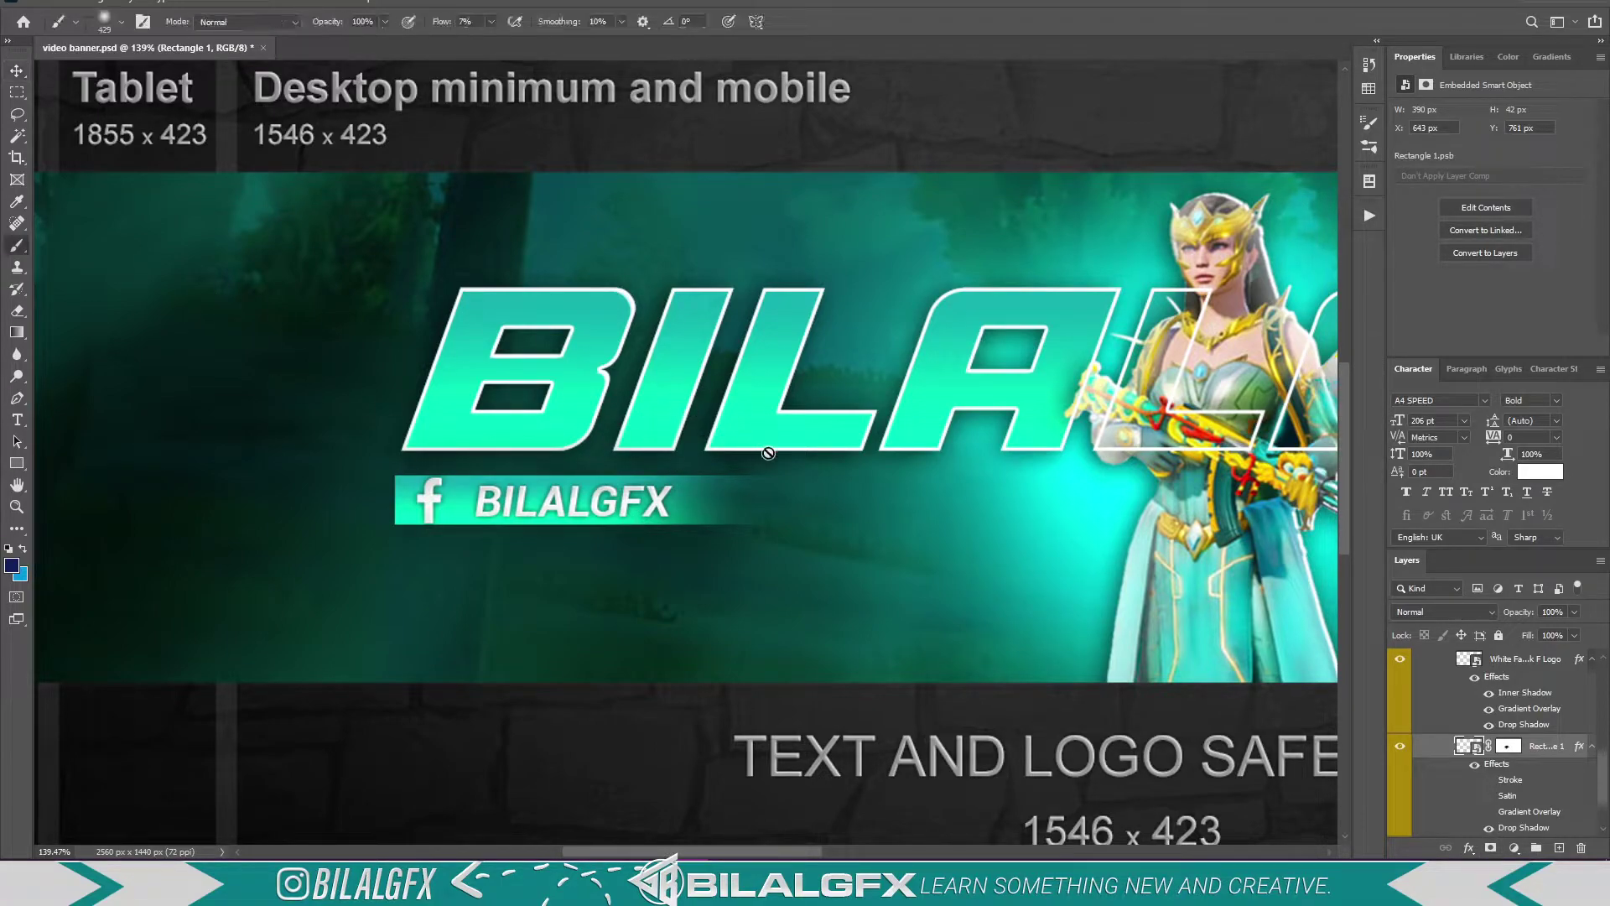
left_click(1515, 747)
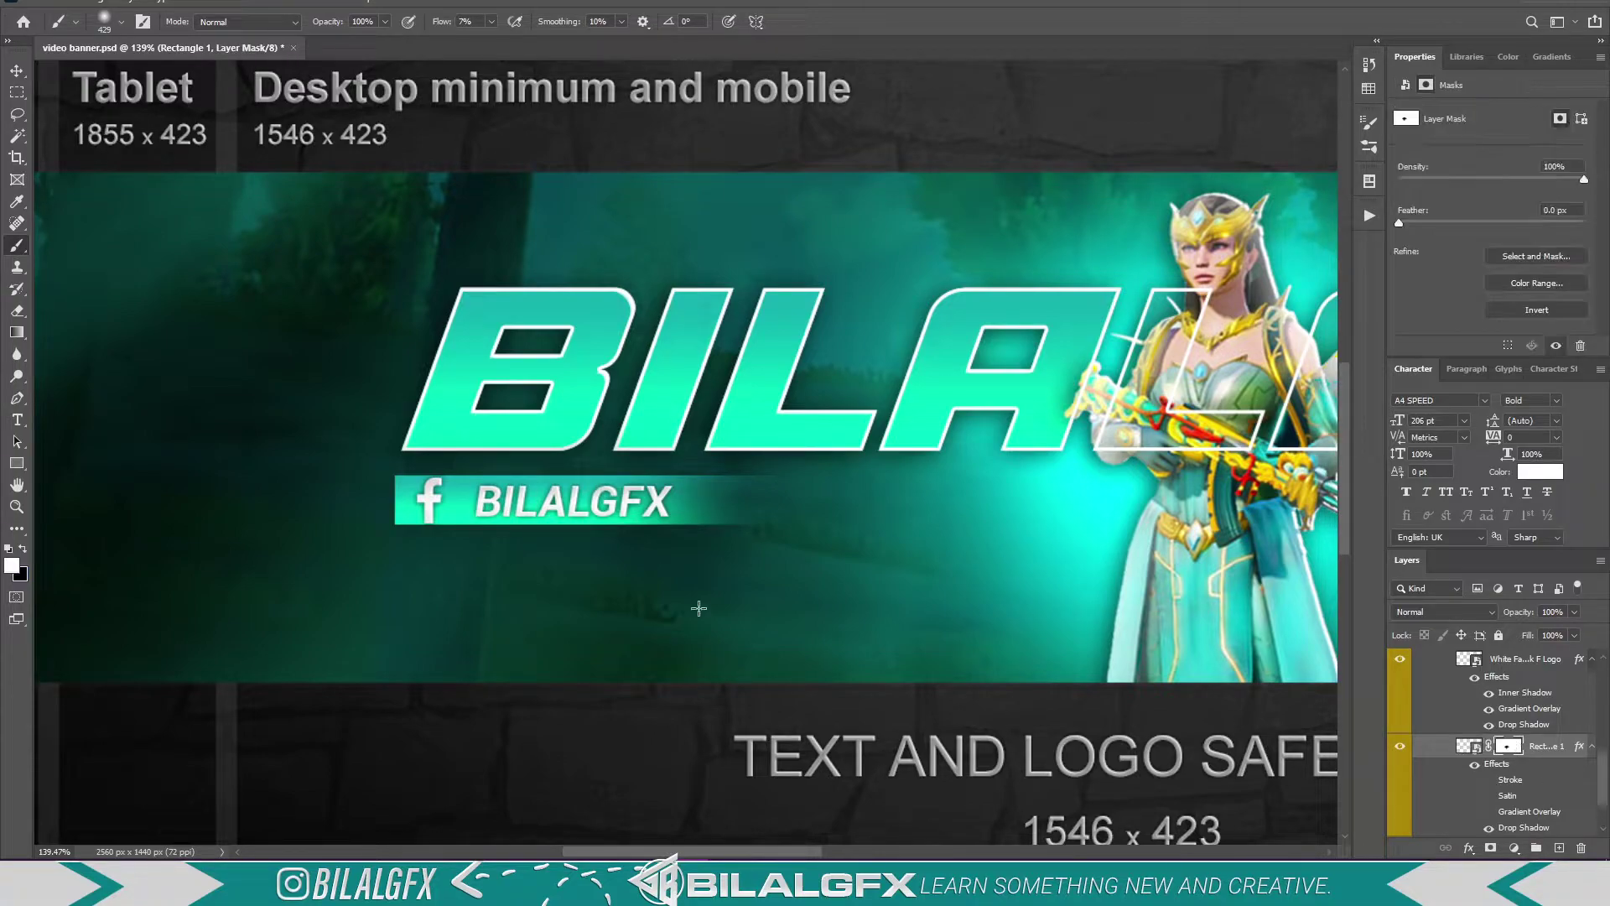
right_click(751, 524)
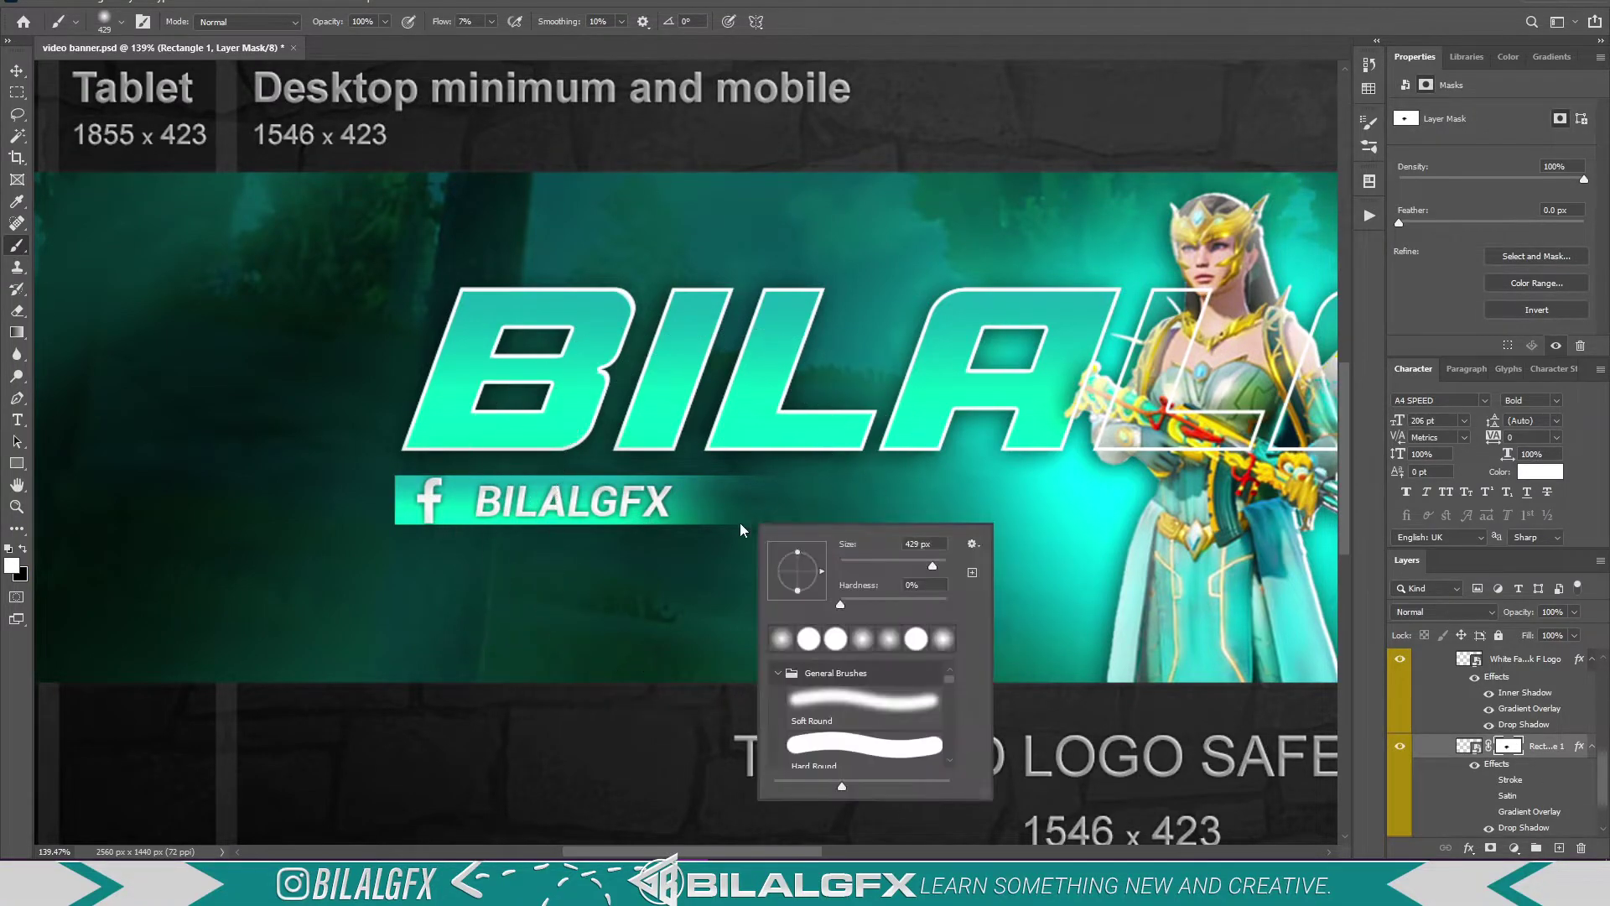
right_click(687, 502, "alt")
left_click_drag(583, 501, 491, 501)
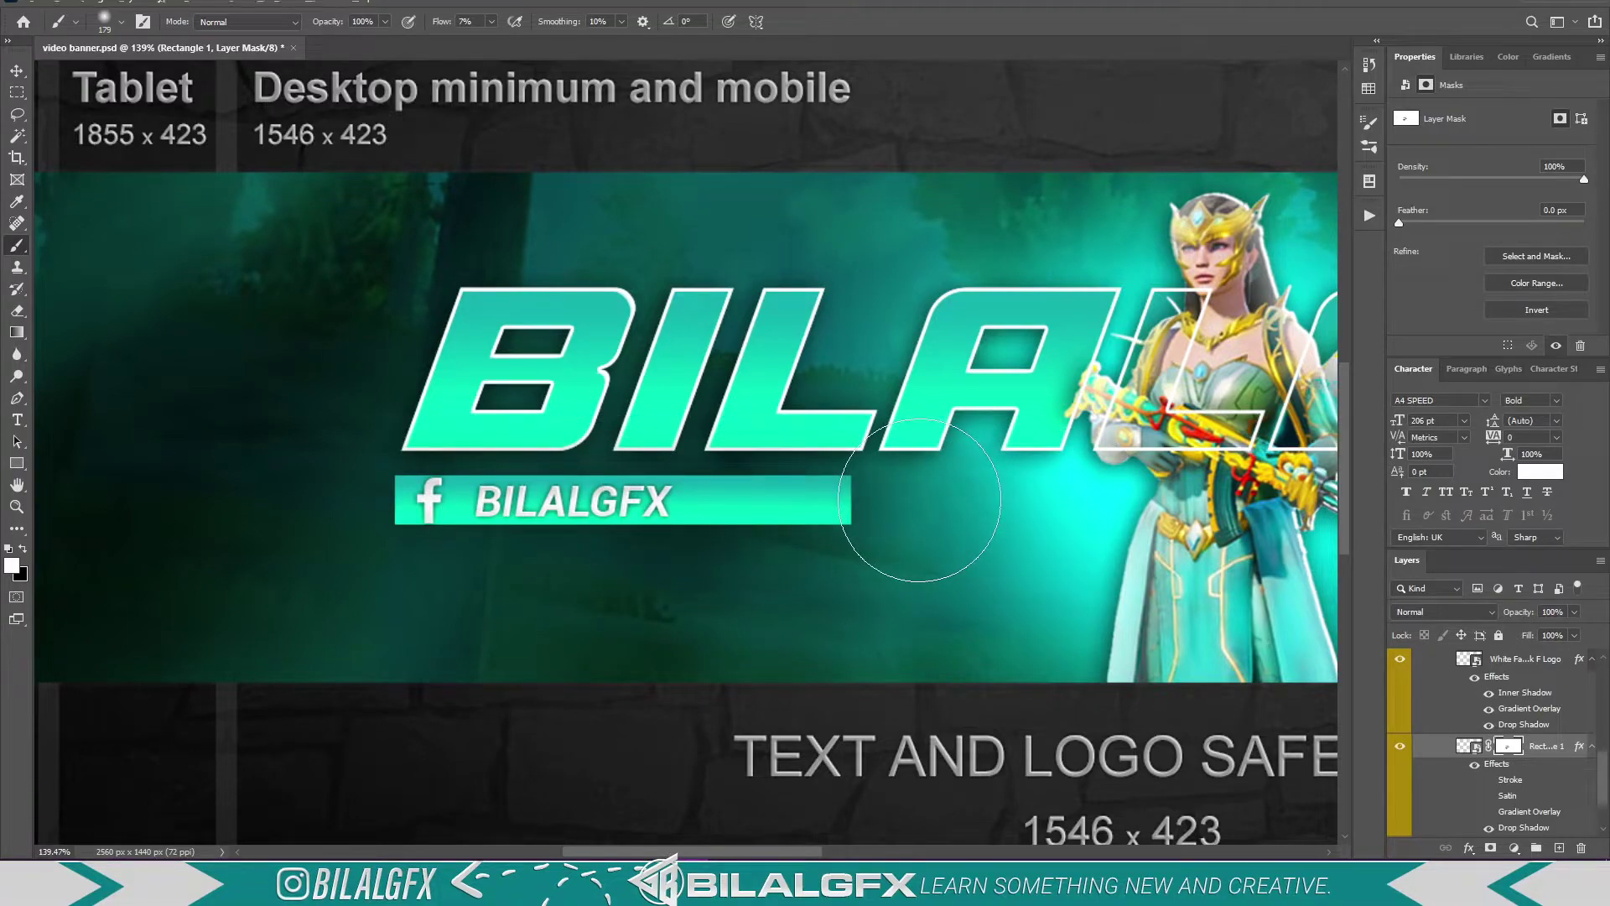
right_click(673, 425)
key("Escape")
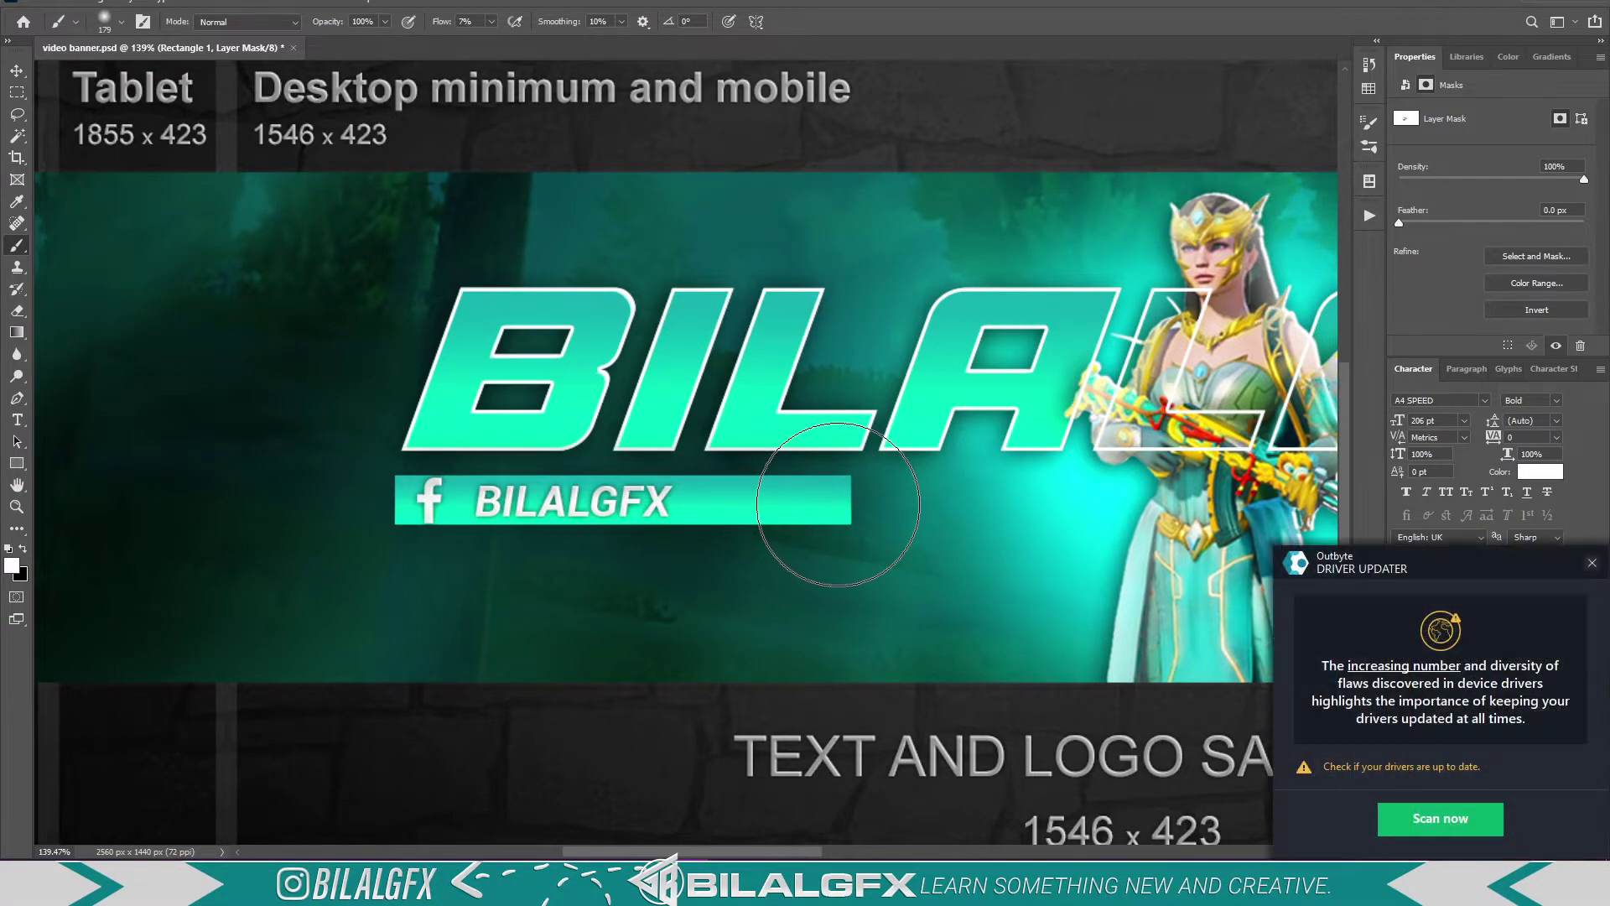
left_click(1591, 562)
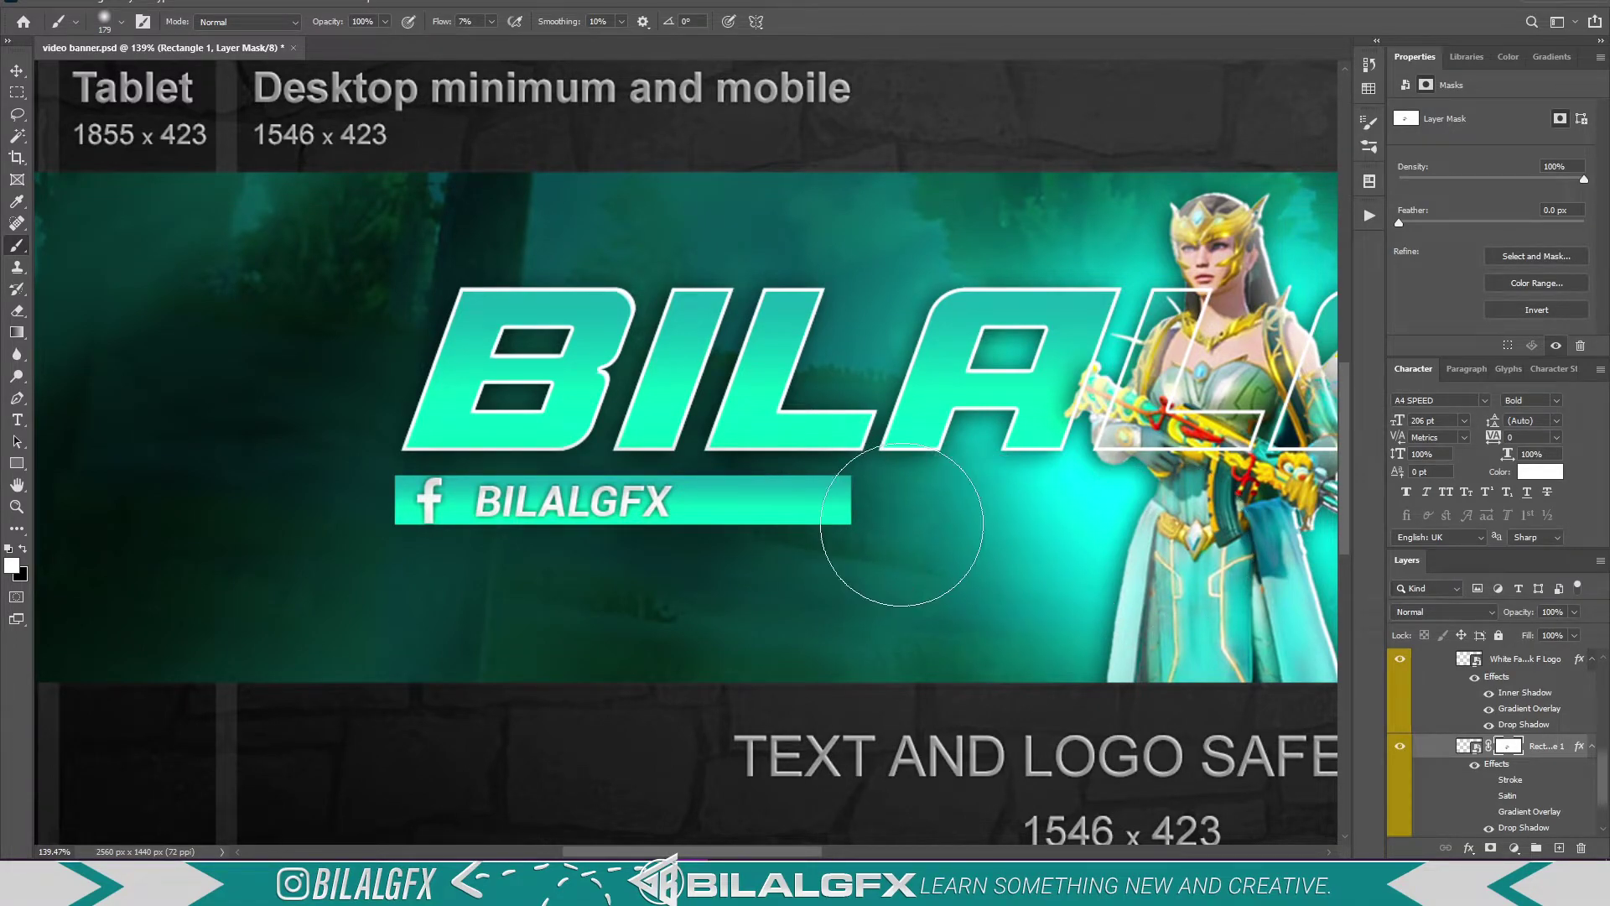
- Fade the end of the Facebook bar by painting black on its layer mask, and undo the mask painting
key("x")
mouse_move(901, 524)
left_mouse_down()
mouse_move(848, 510)
mouse_move(811, 557)
mouse_move(736, 575)
mouse_move(919, 583)
mouse_move(819, 528)
mouse_move(770, 477)
mouse_move(860, 578)
mouse_move(875, 500)
mouse_move(803, 596)
left_mouse_up()
key("ctrl+z")
left_click(17, 71)
key("ctrl+2")
key("ctrl")
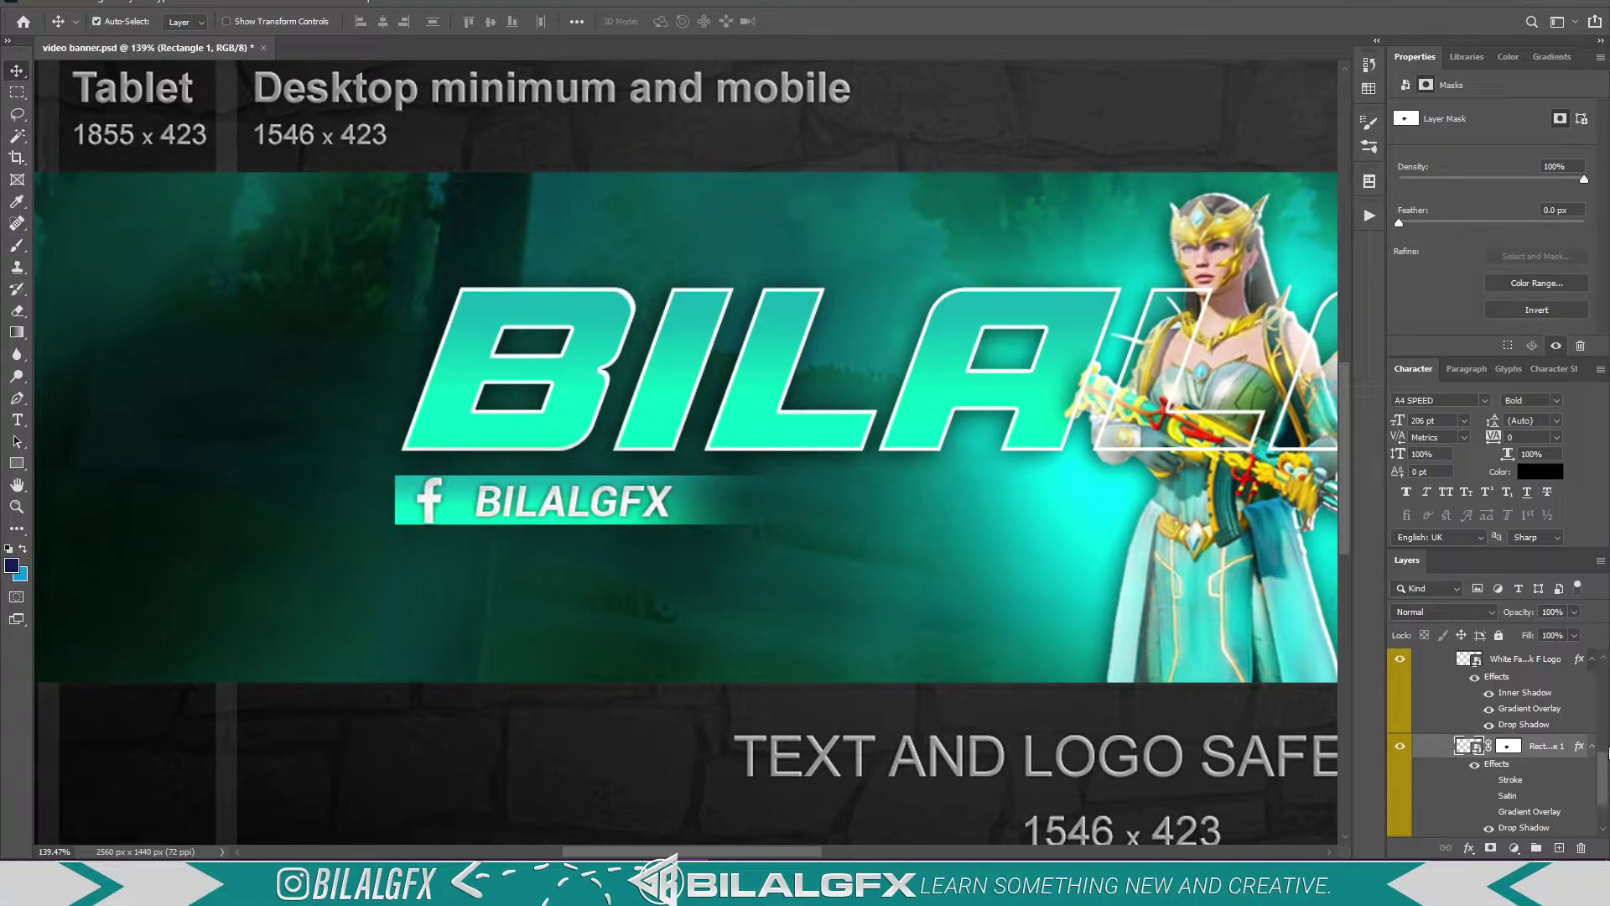
- Collapse the facebook group and show the insta group in the whole banner view
scroll(1608, 749, "up", 2)
left_click(1446, 666)
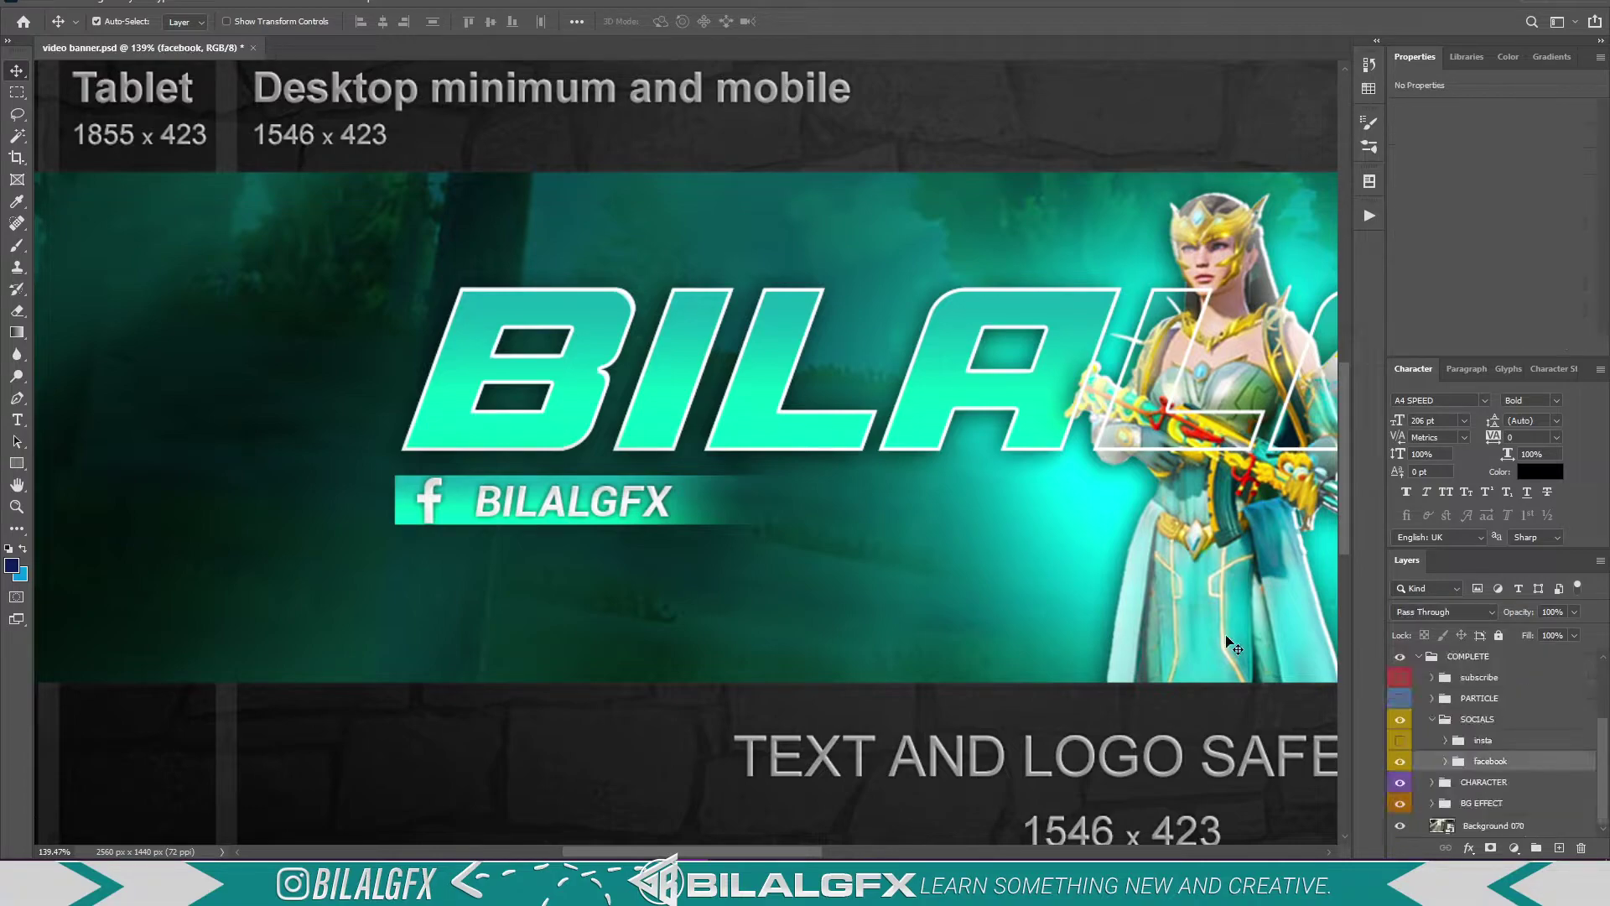
key("z")
key("ctrl+0")
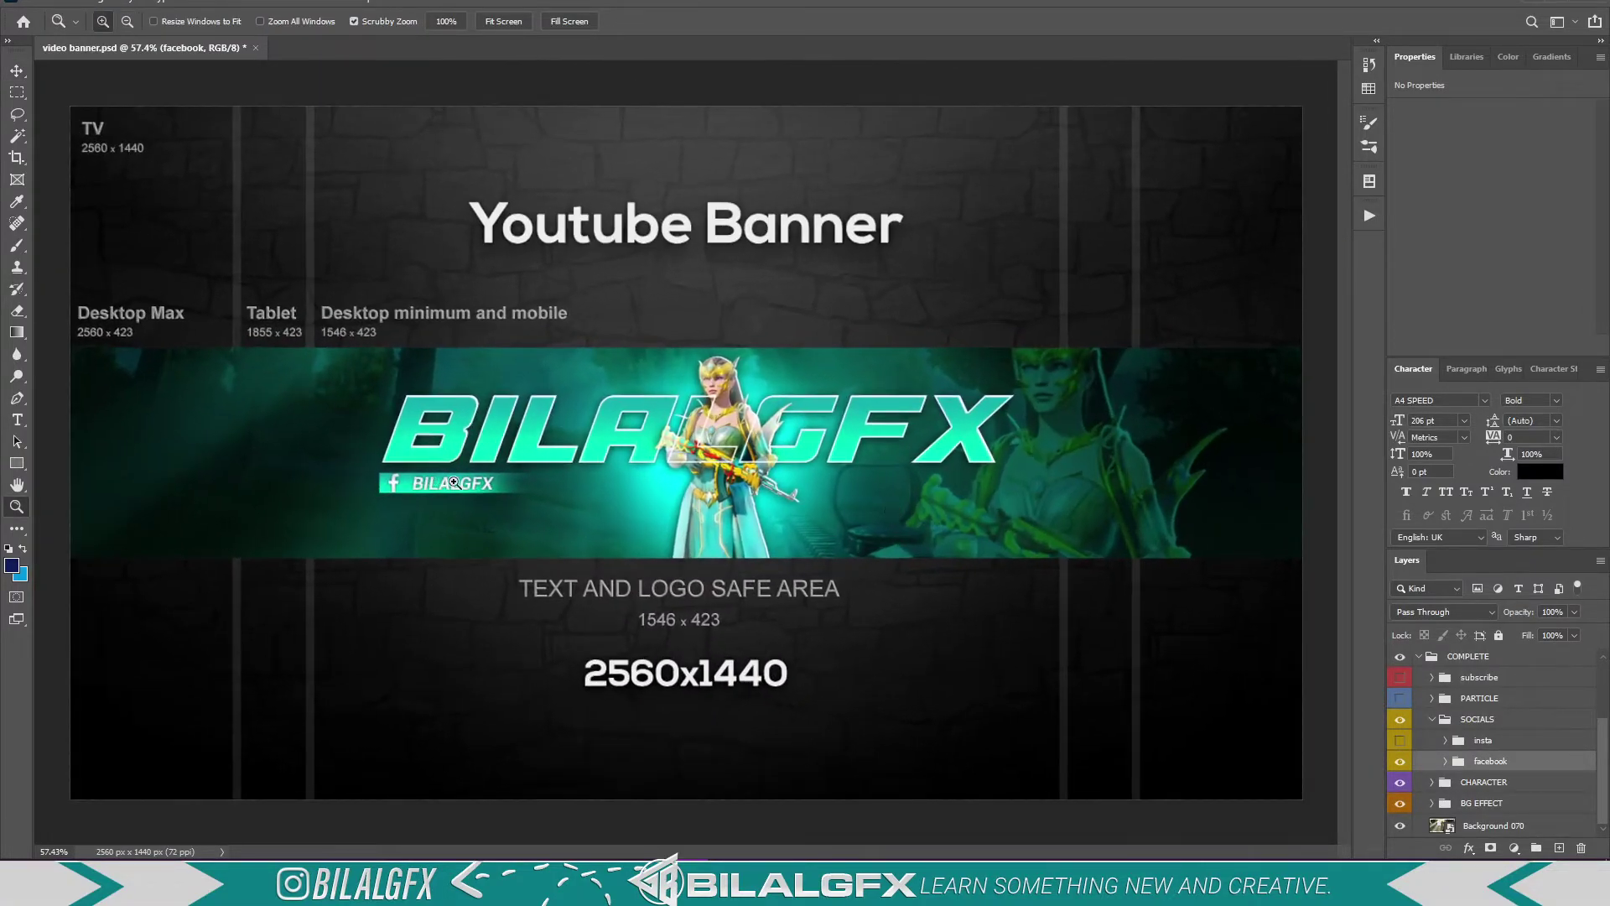
left_click(16, 72)
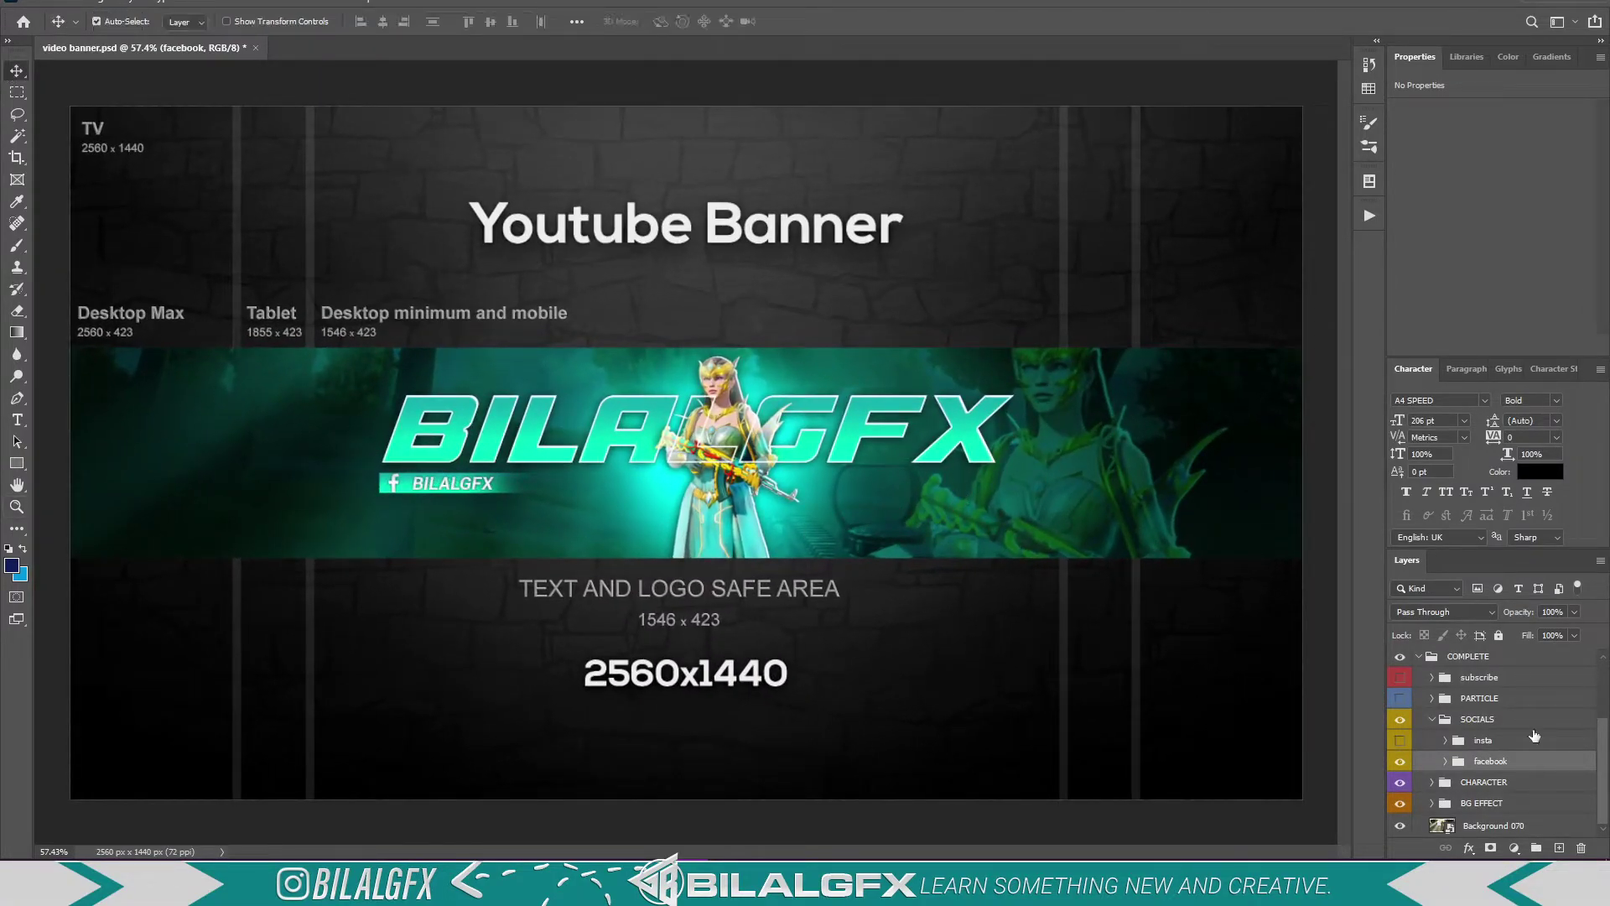
left_click(1400, 741)
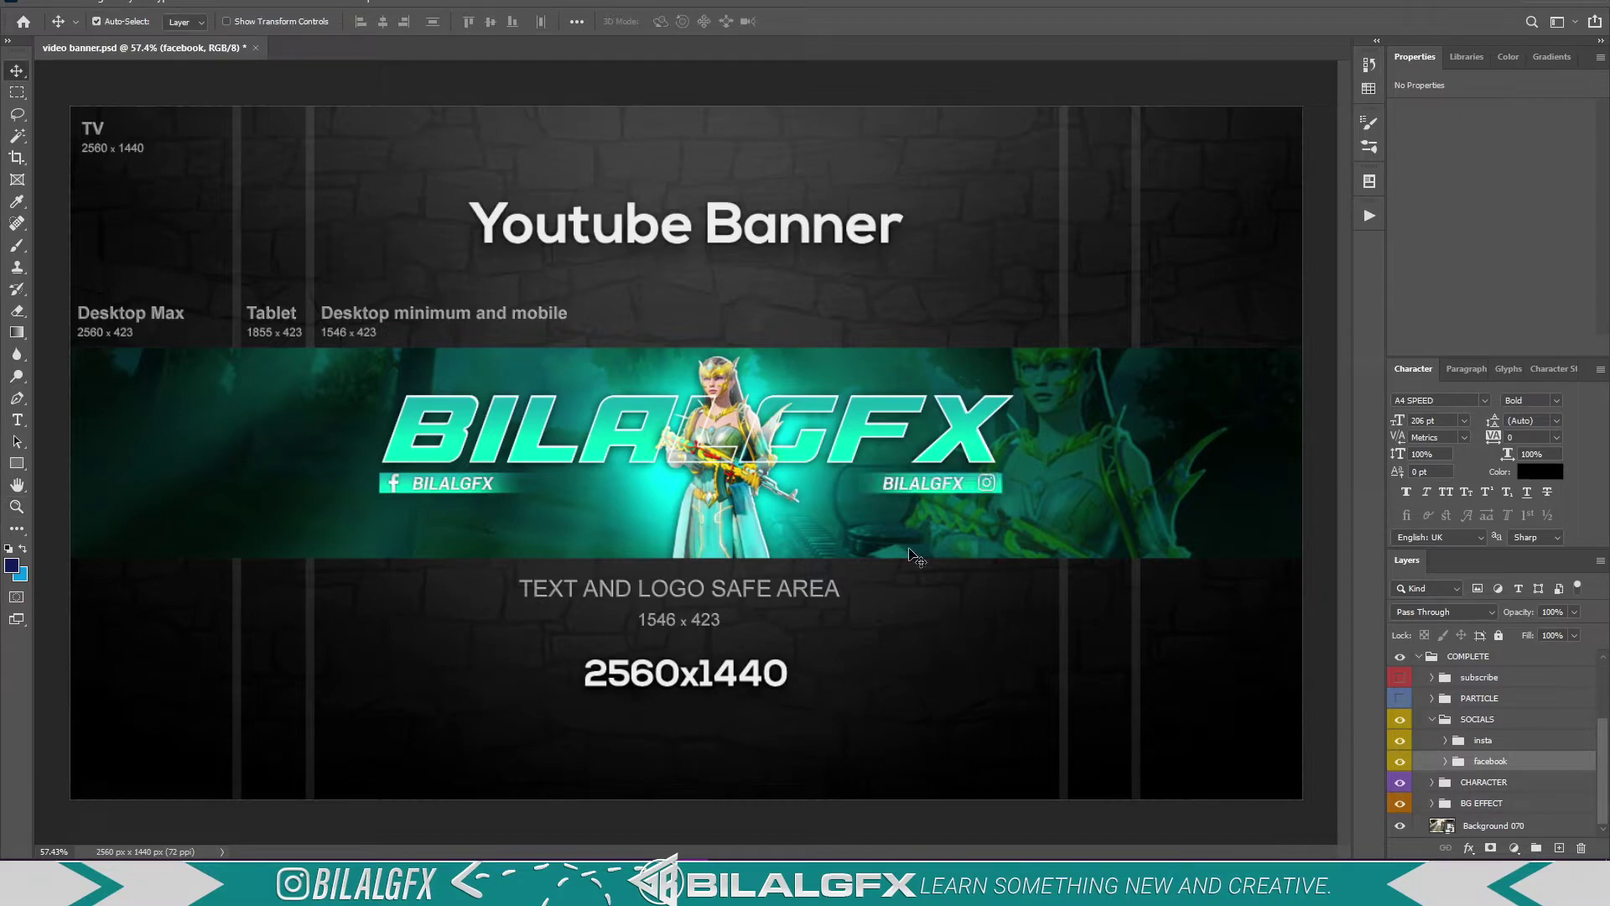
- Flip the bar behind the Instagram handle horizontally and flip it back to its original direction
left_click(977, 497)
key("ctrl+t")
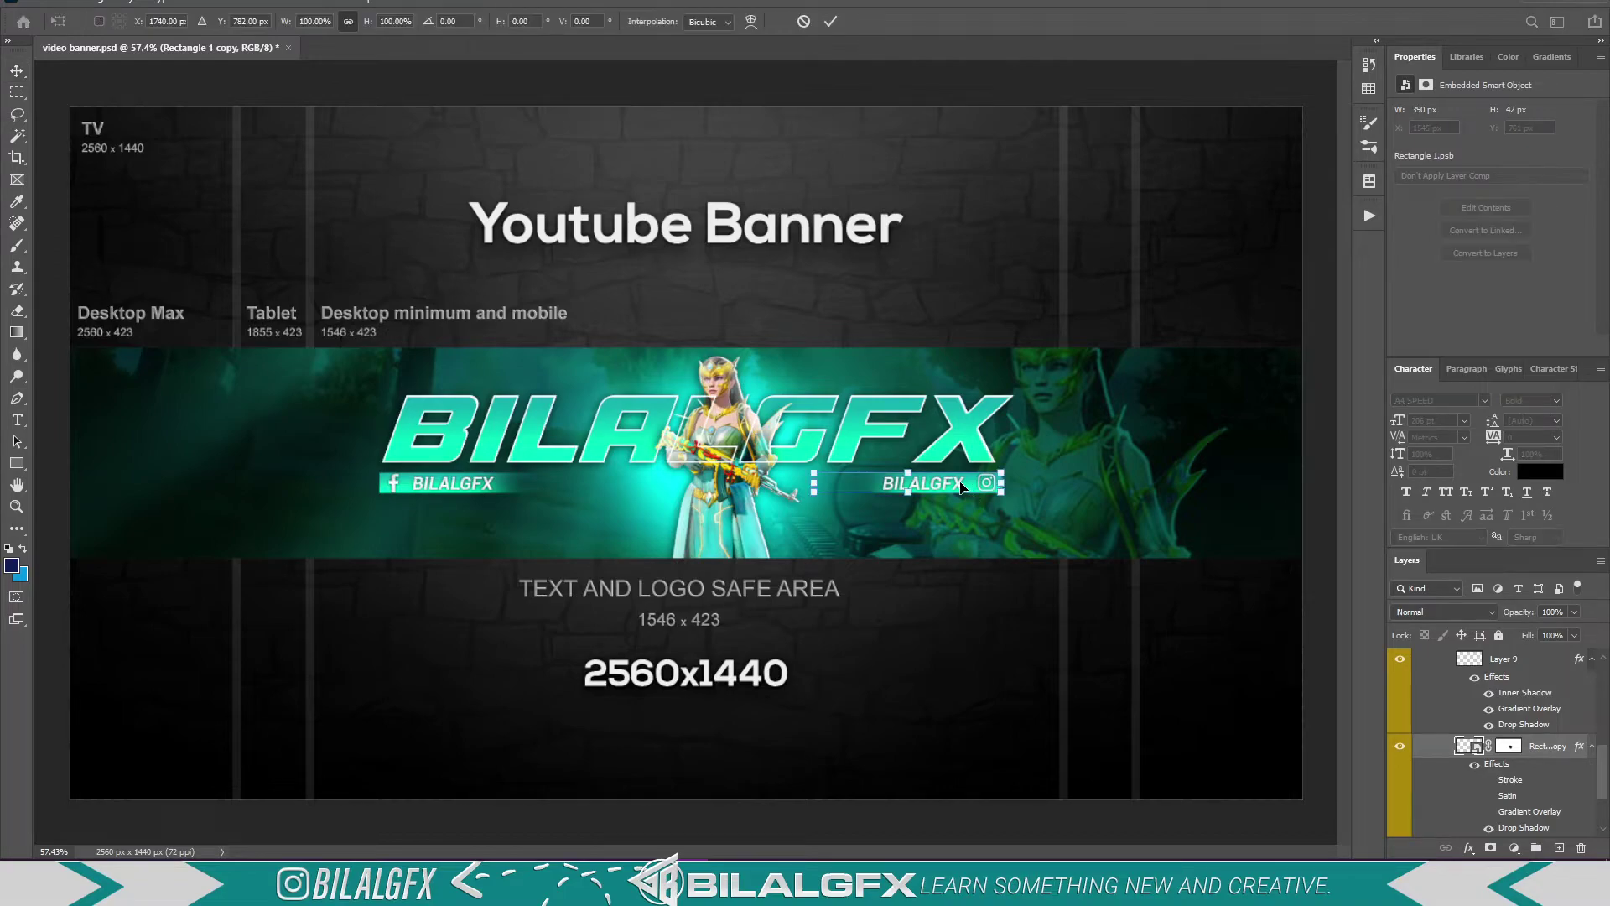
right_click(964, 488)
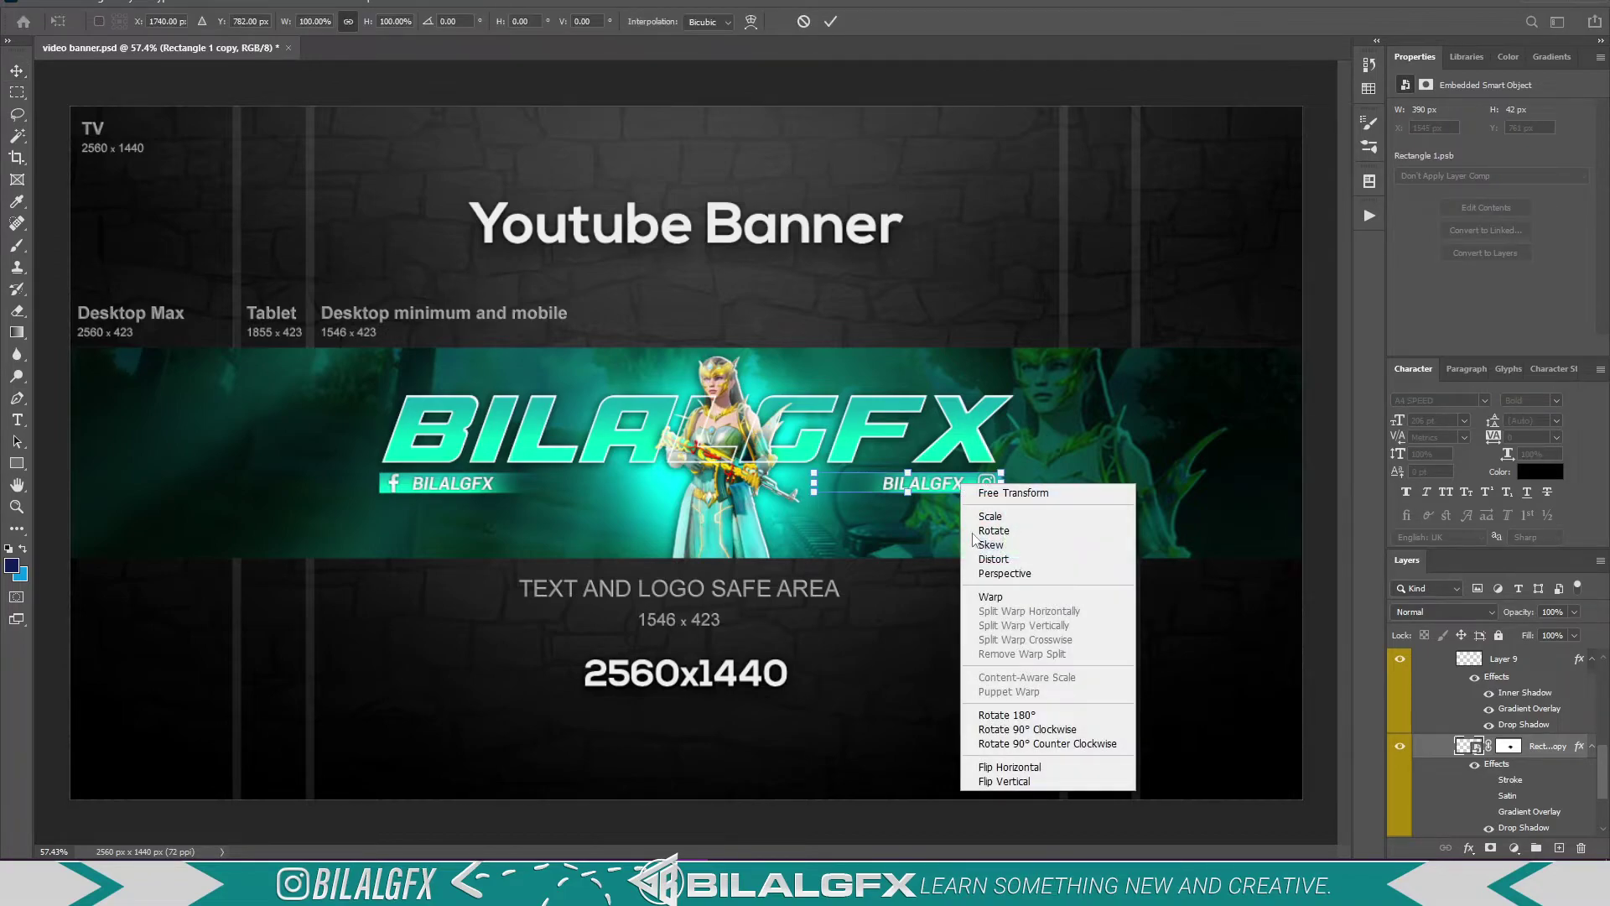
left_click(1025, 769)
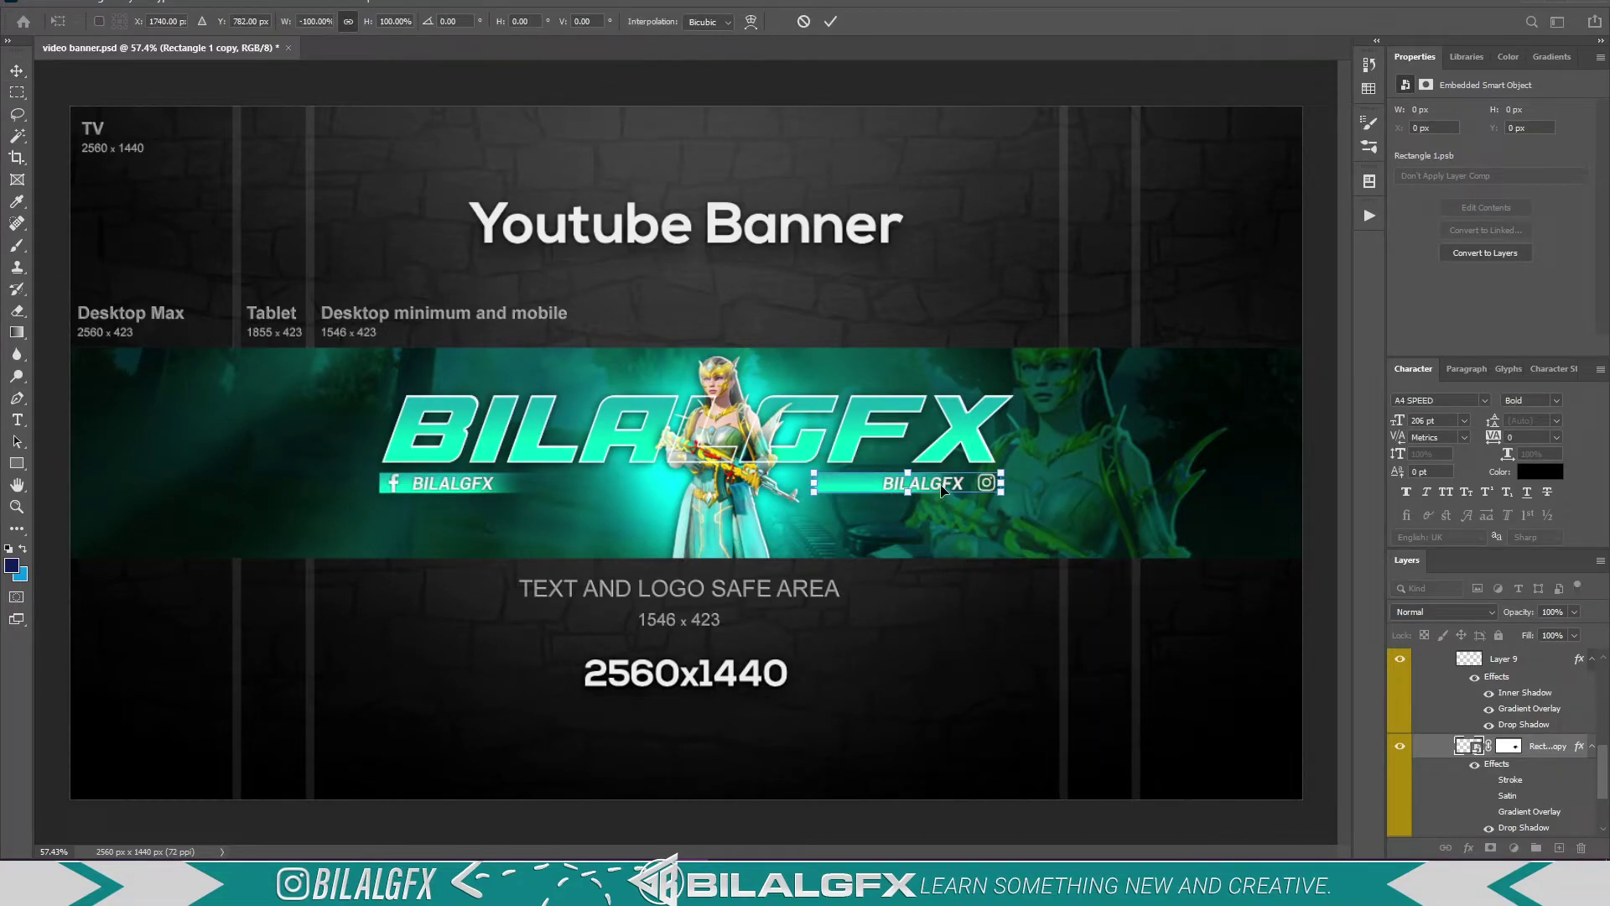
right_click(943, 491)
left_click(990, 769)
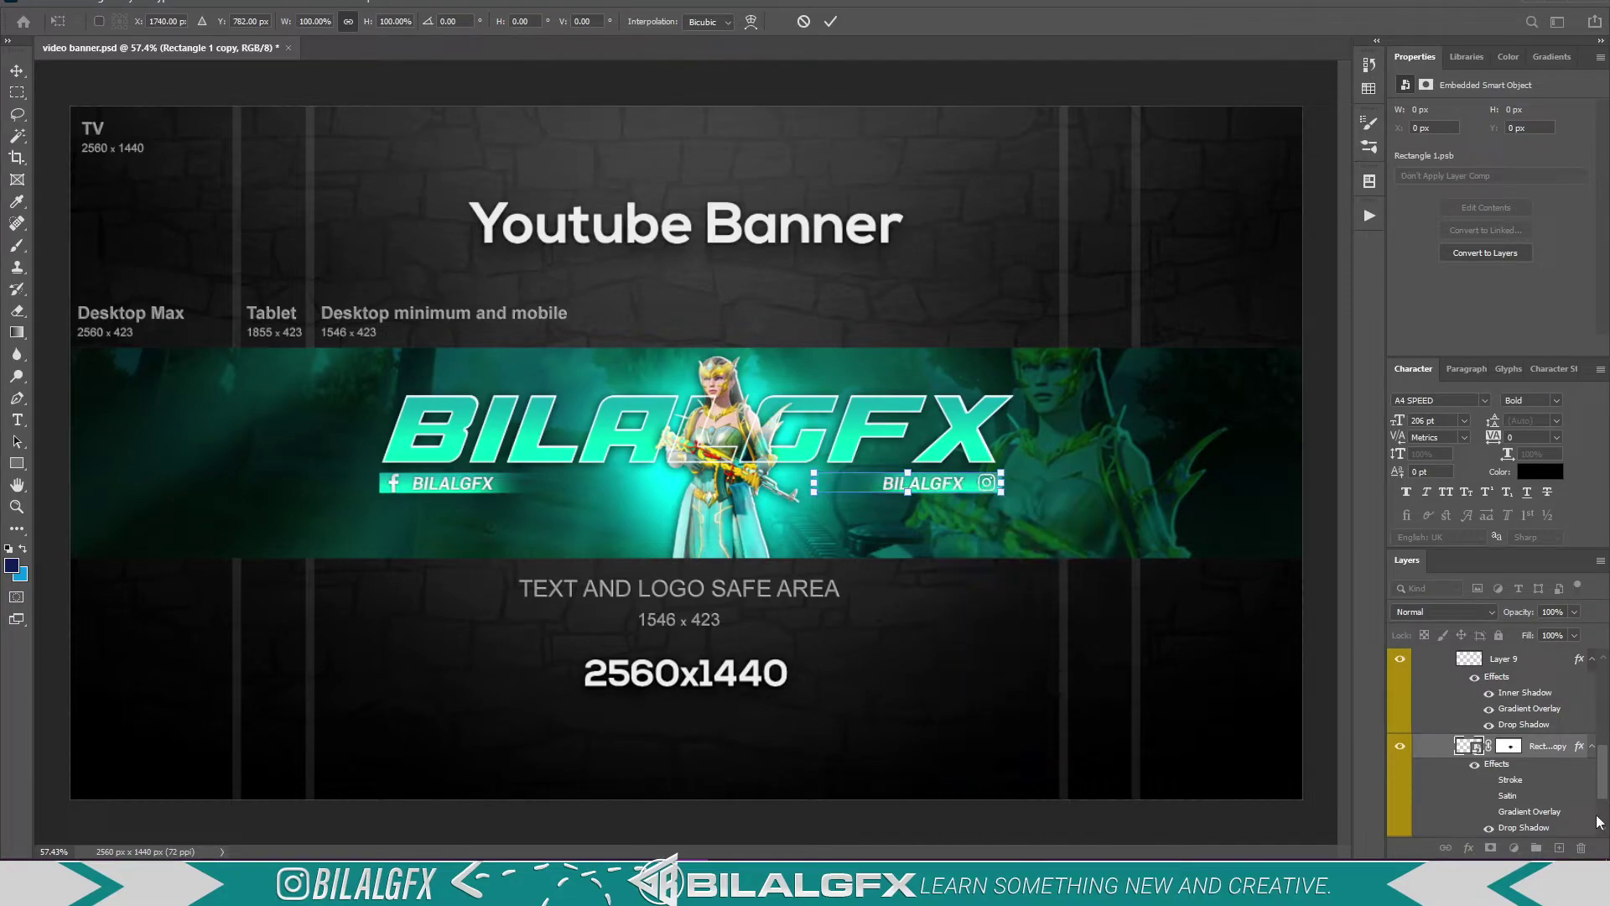
key("Return")
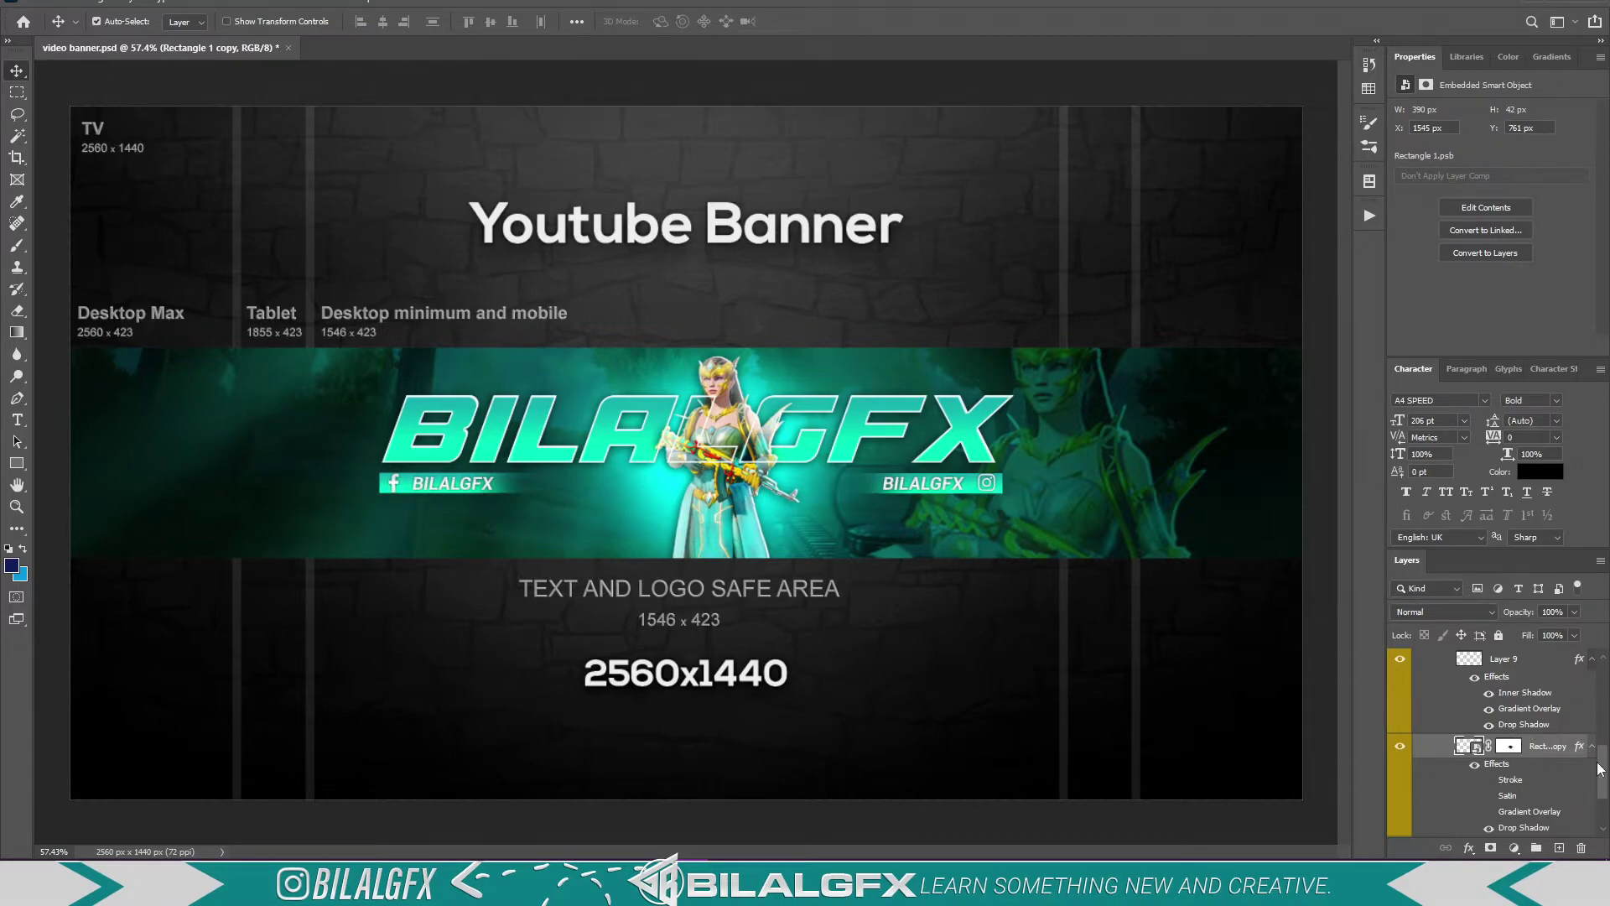
- Collapse the insta and SOCIALS groups and select the SOCIALS group
scroll(1449, 714, "up", 5)
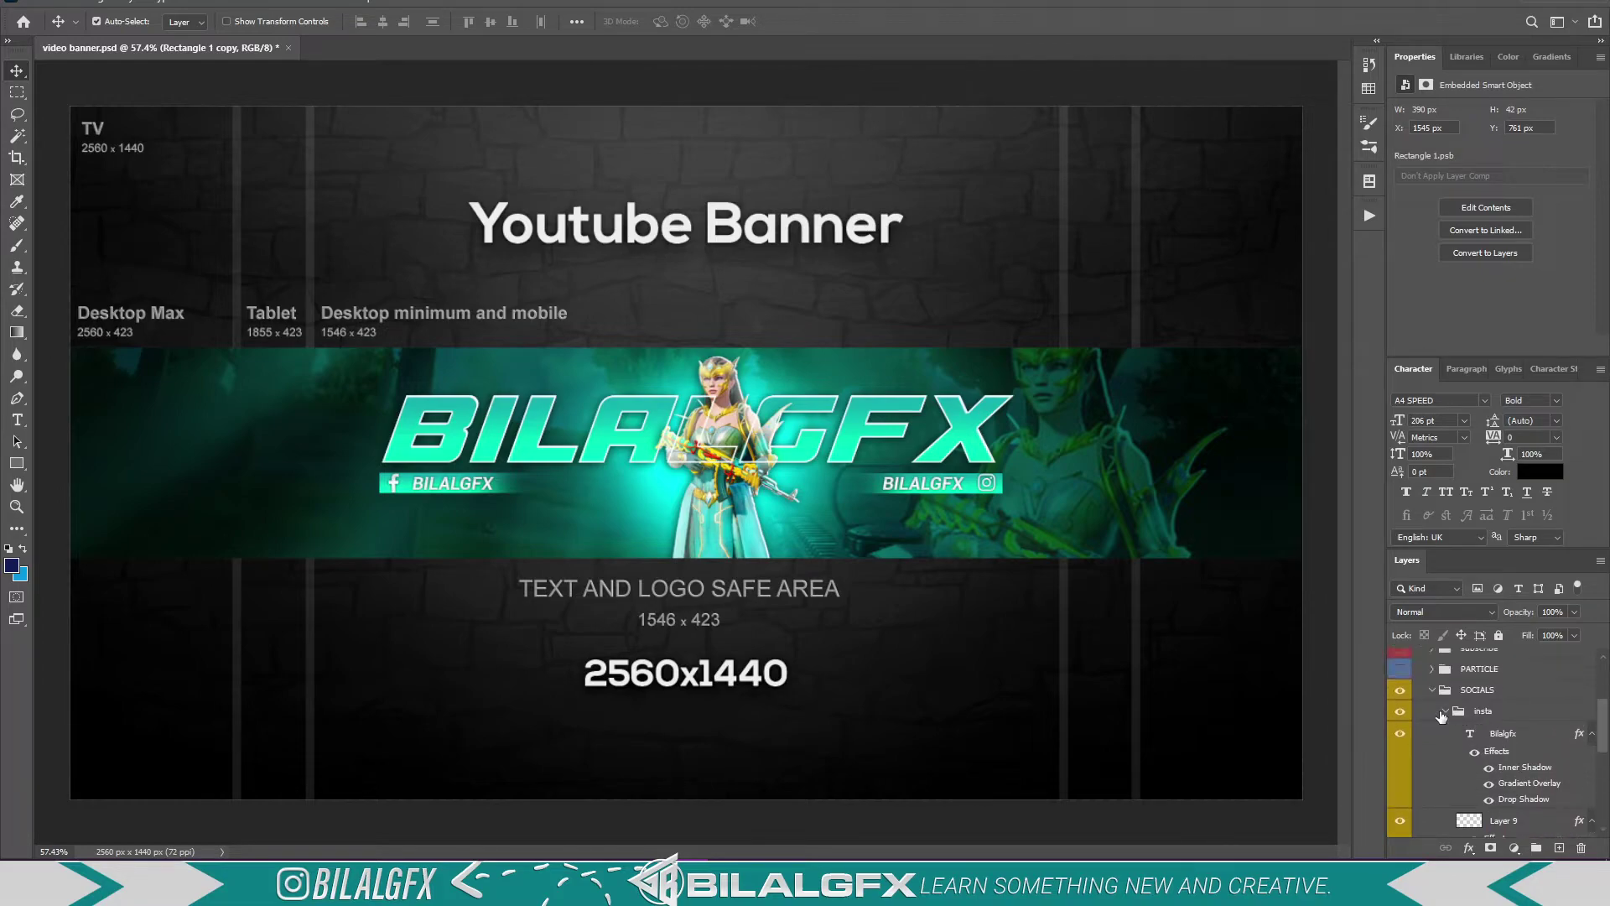
left_click(1433, 690)
left_click(1444, 689)
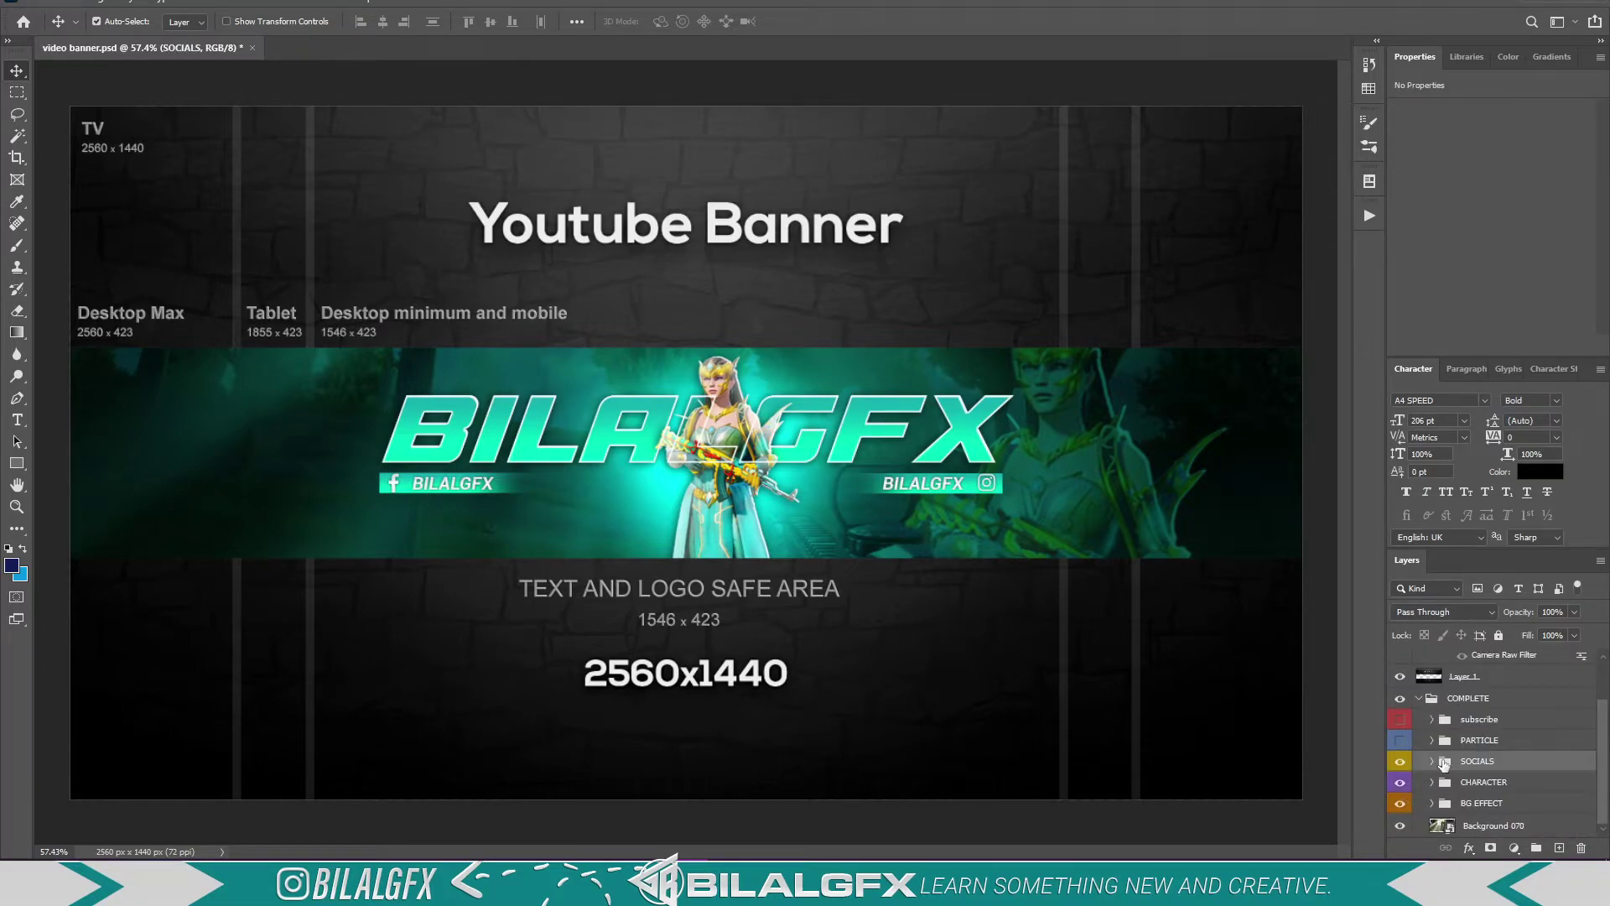
- Expand and show the PARTICLE group with its dashed arrow, and show the subscribe group
left_click(1432, 740)
left_click(1399, 740)
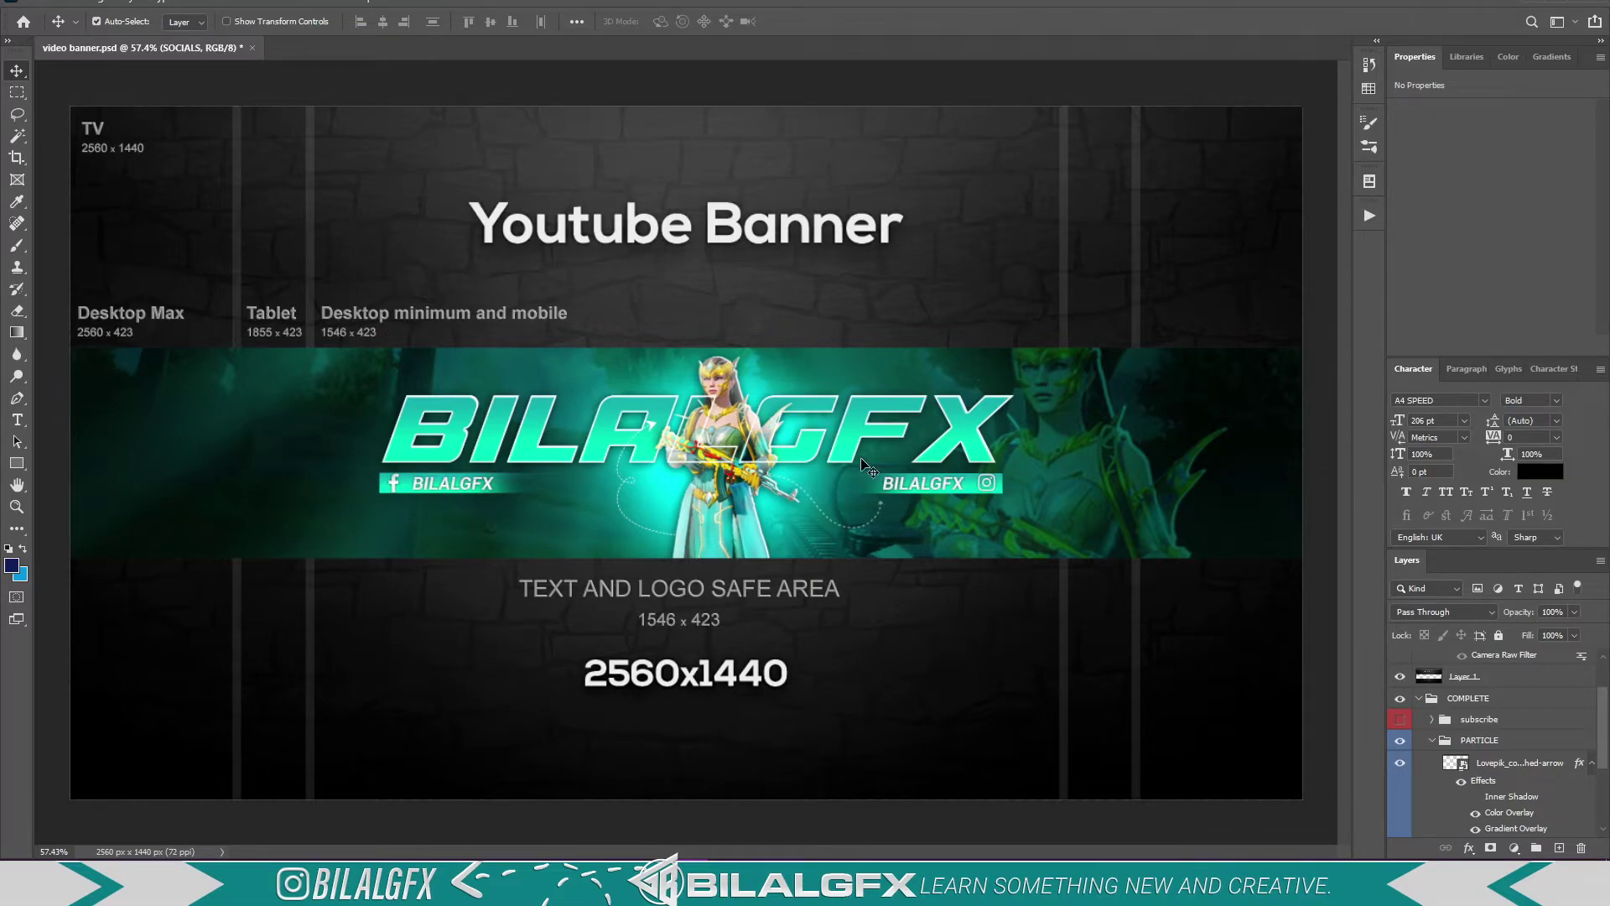
scroll(1599, 741, "down", 1)
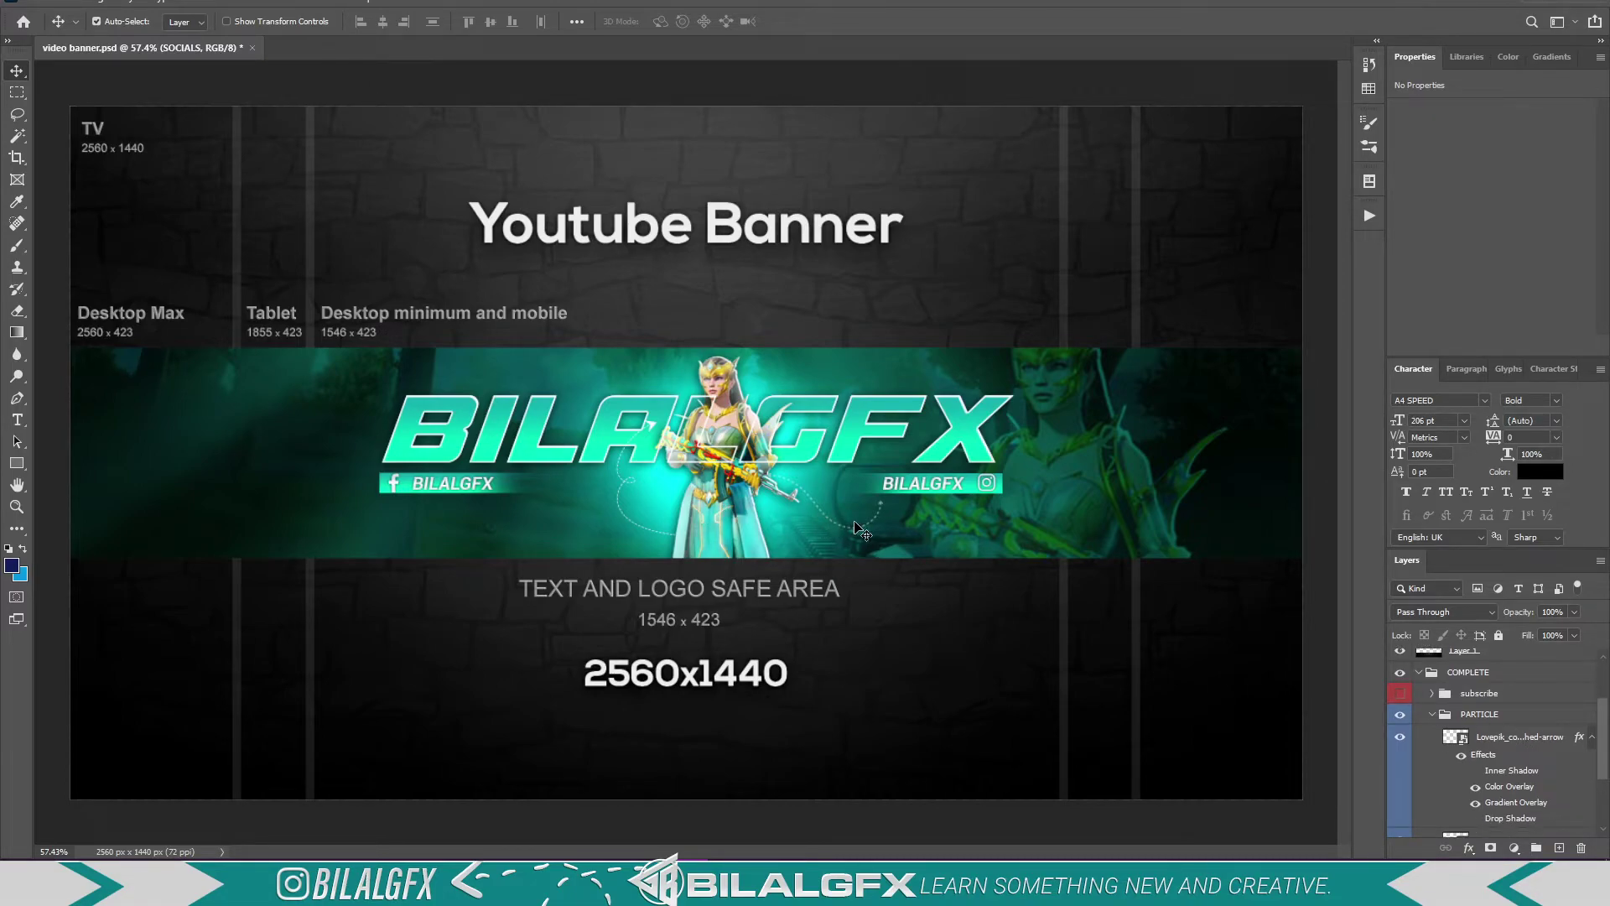
scroll(1535, 737, "up", 2)
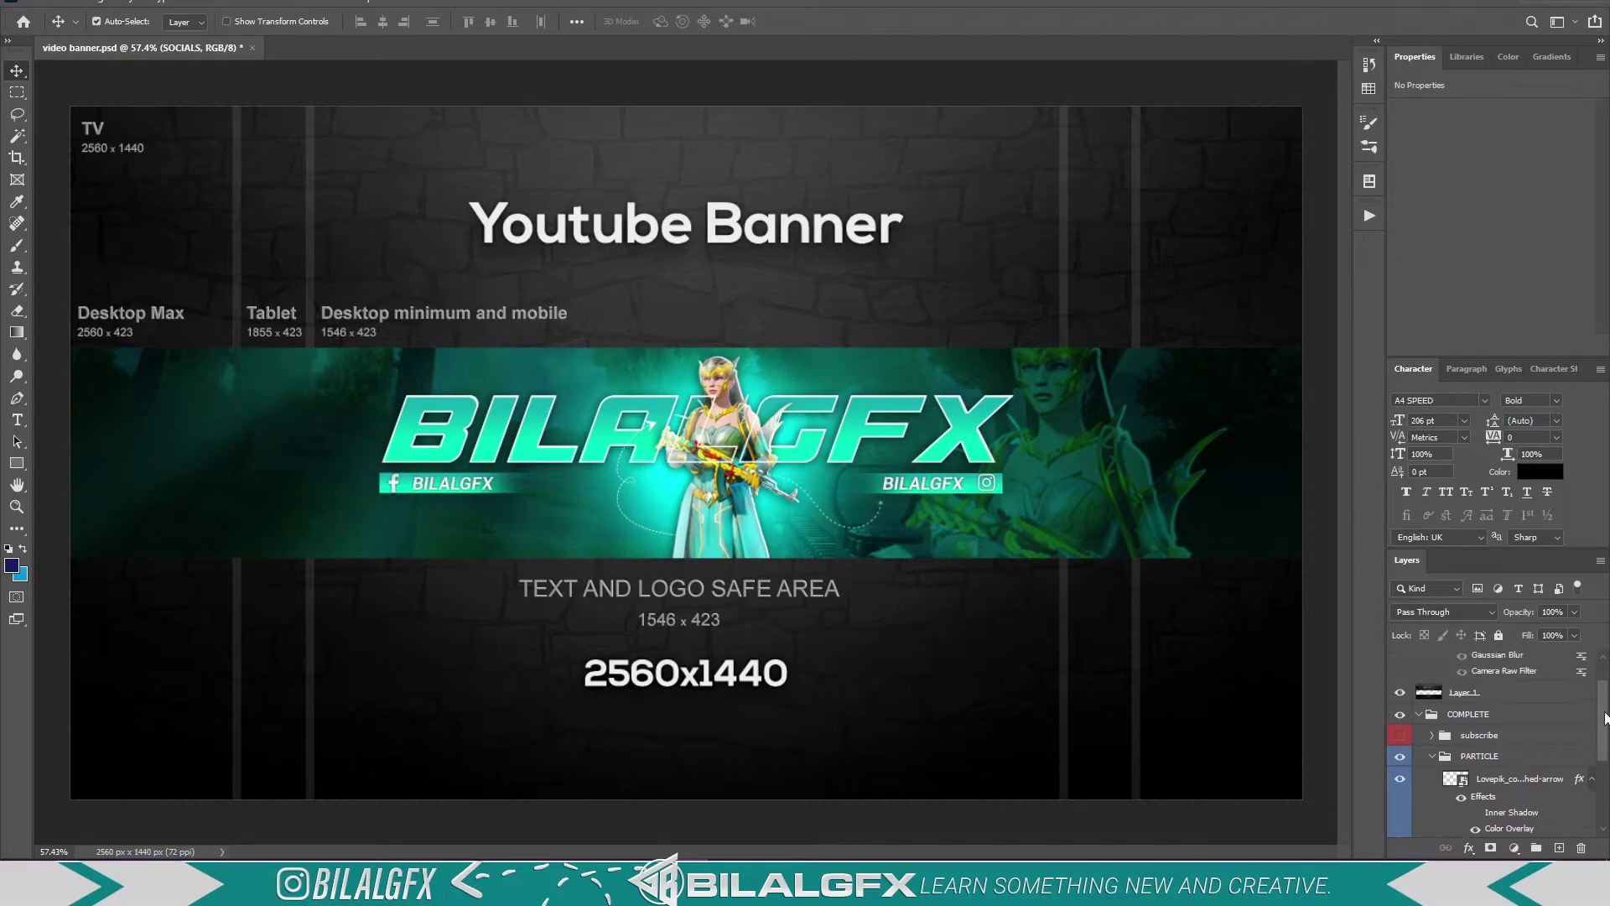
left_click(1400, 735)
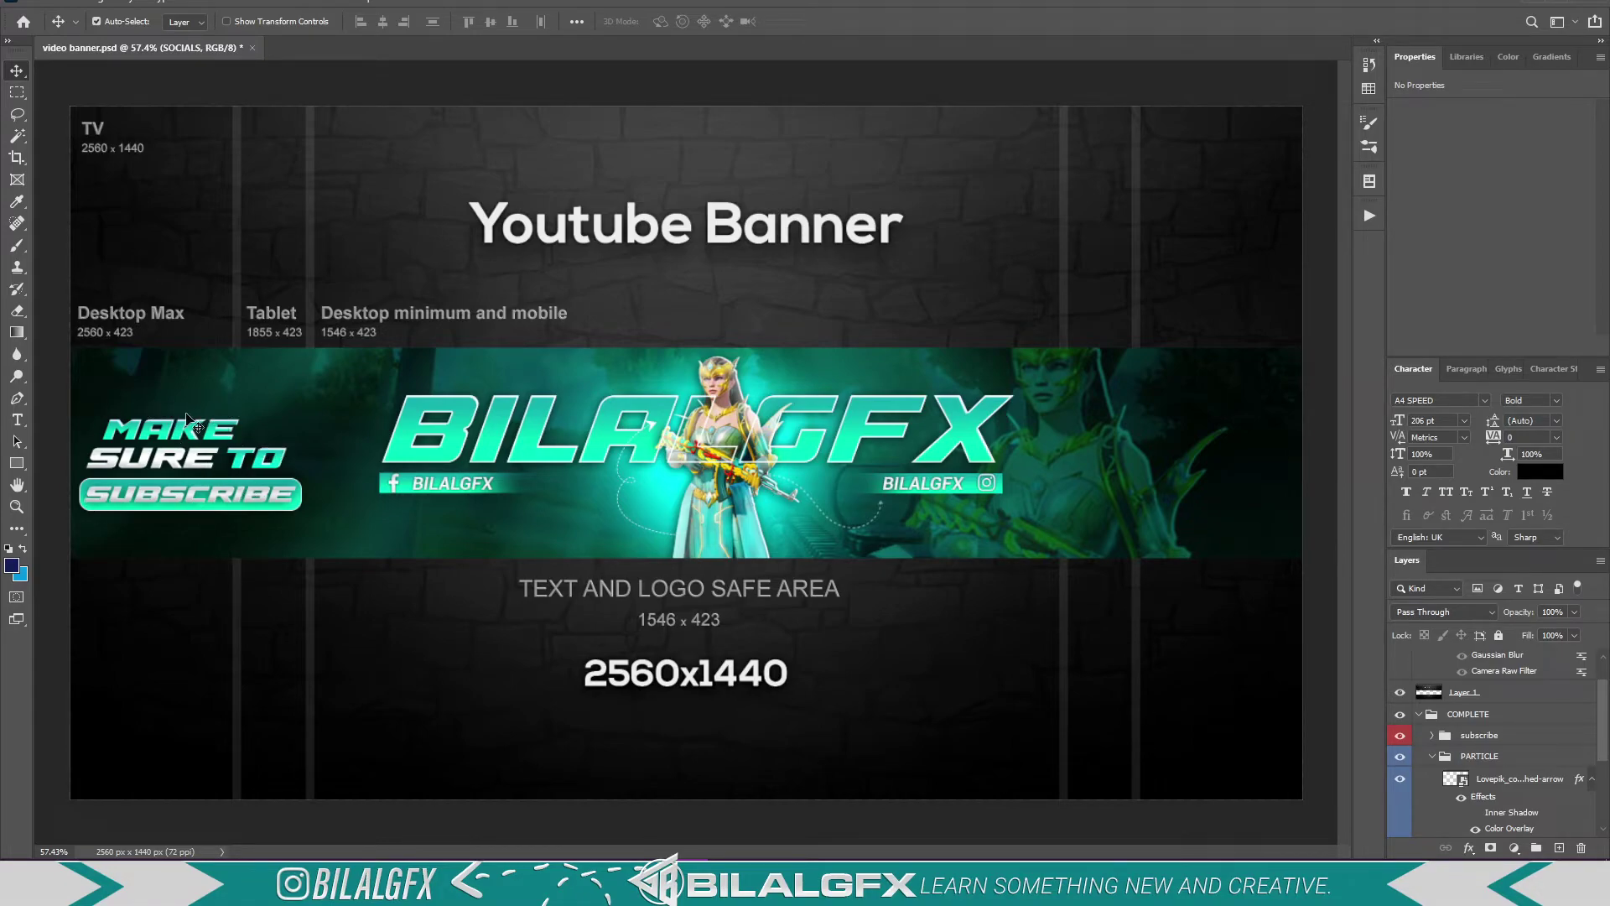
- Collapse the COMPLETE group and duplicate it
left_click(1416, 716)
left_click(1399, 758)
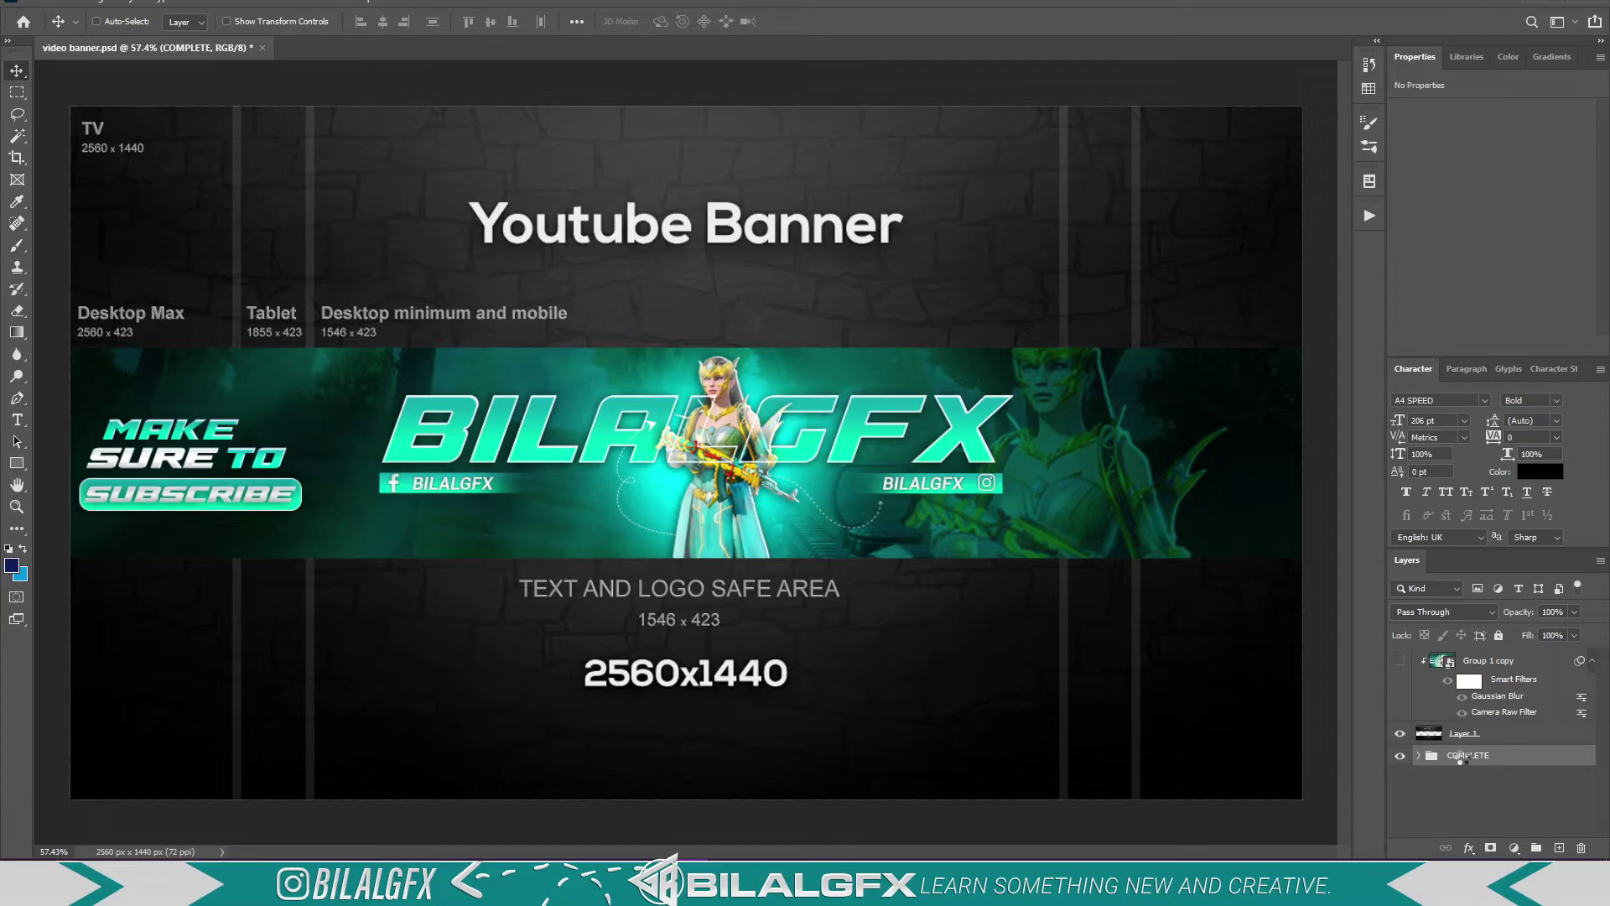
key("ctrl+j")
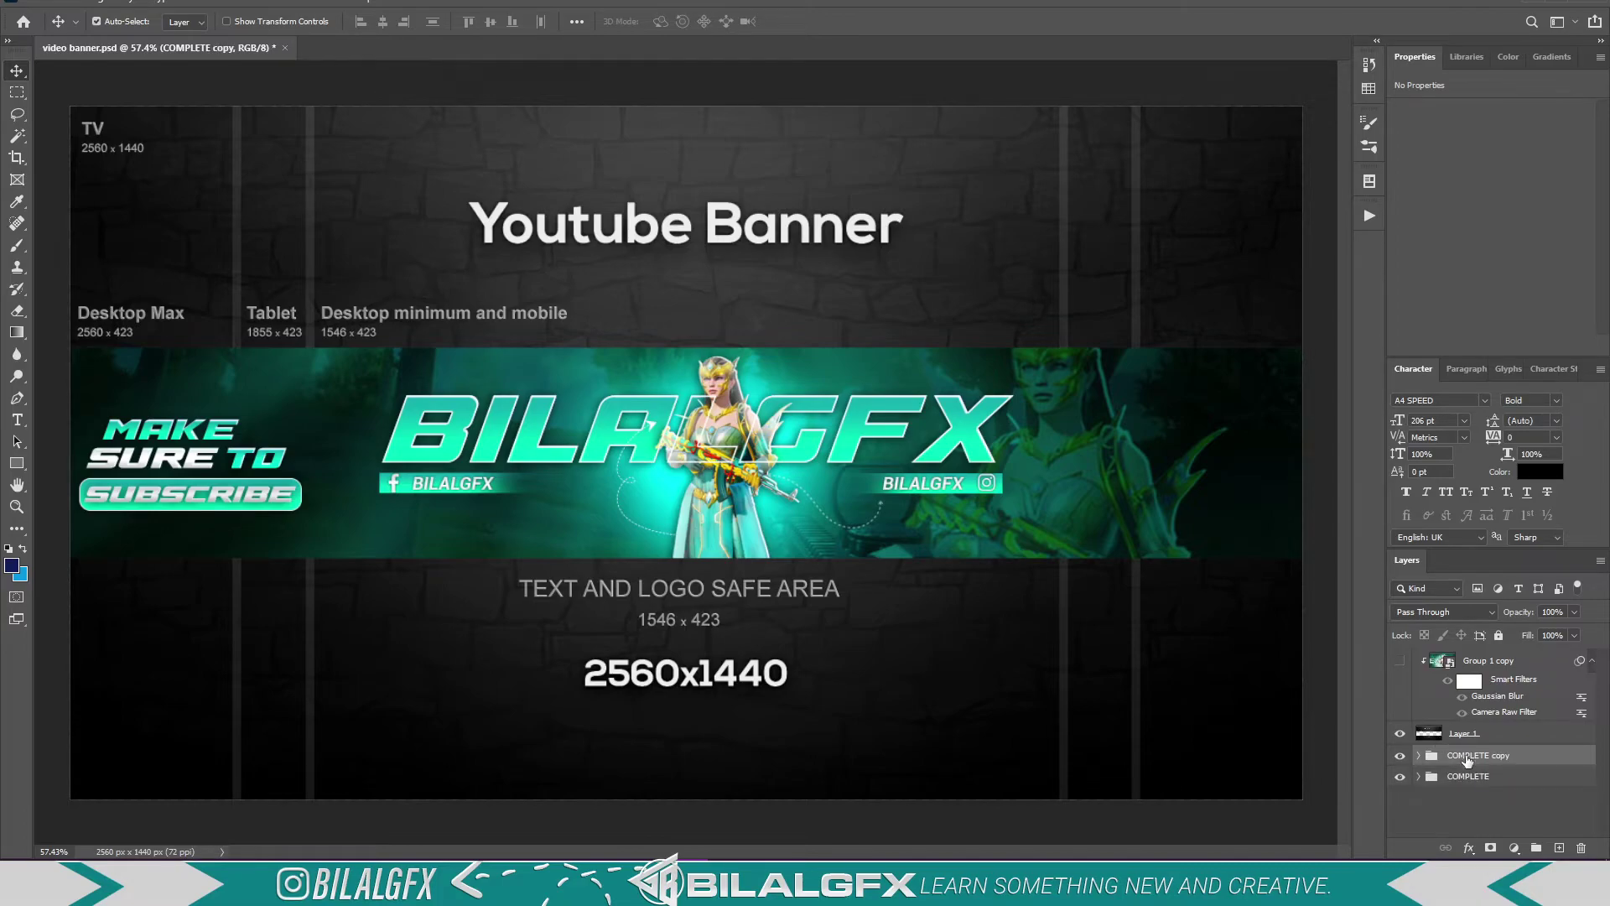